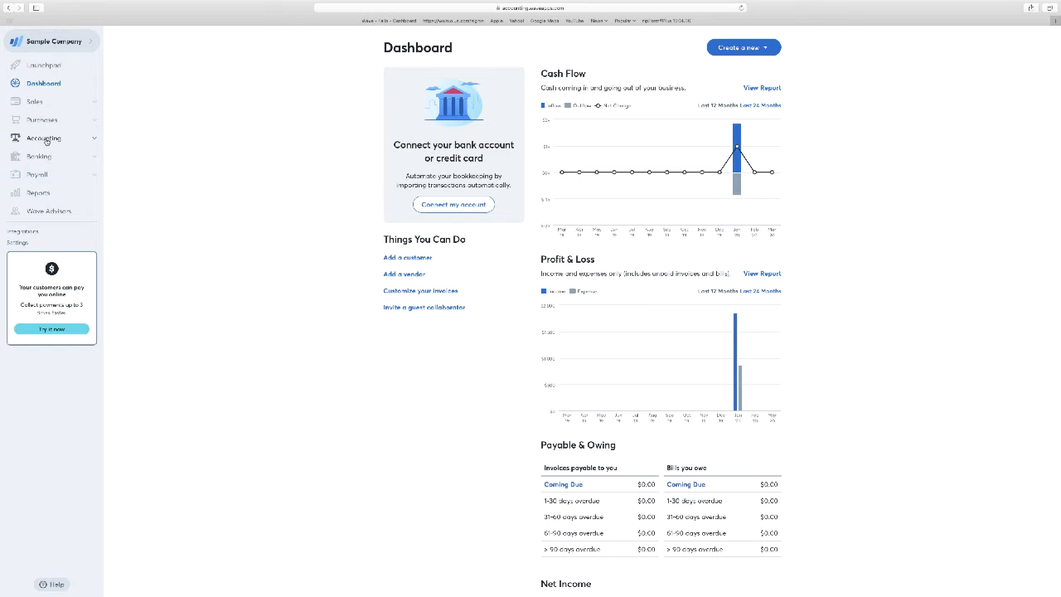
Step: Open the Chart of Accounts and review its liabilities, income, expenses and equity categories
{"action": "left_click", "coordinate": [47, 139]}
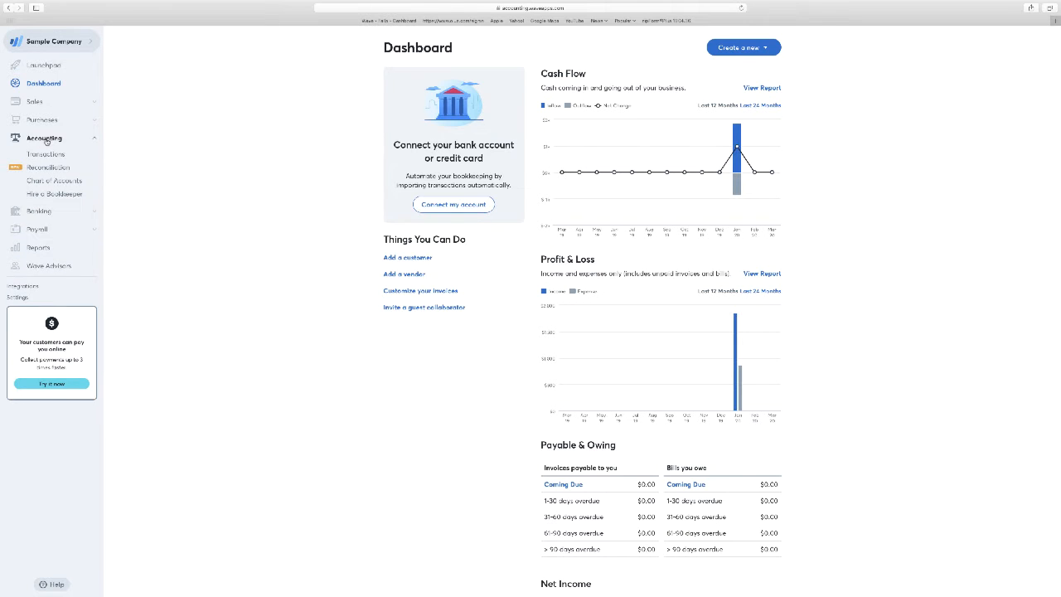
{"action": "left_click", "coordinate": [52, 182]}
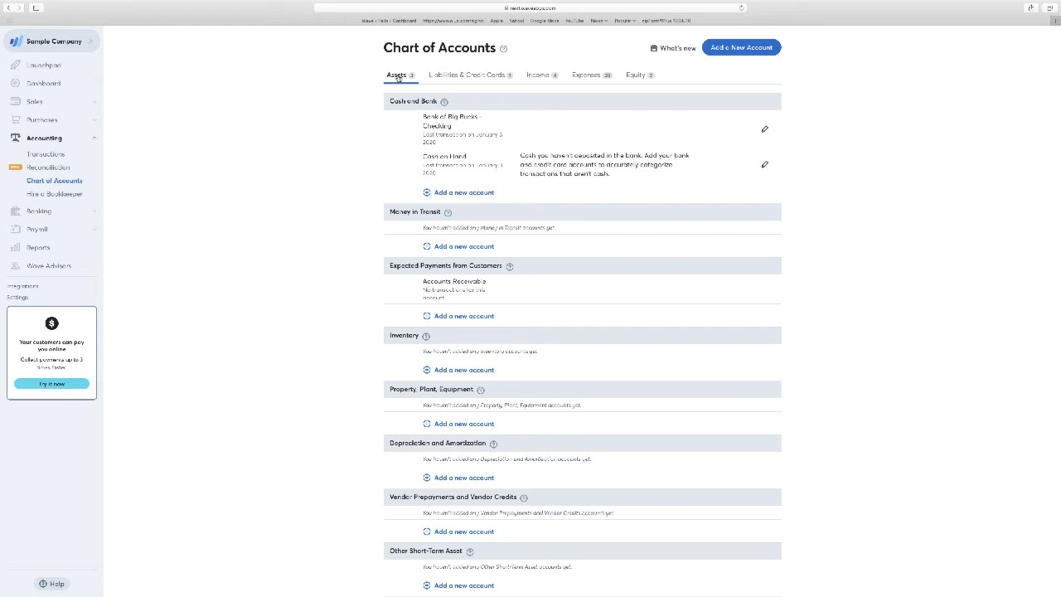
{"action": "left_click", "coordinate": [449, 75]}
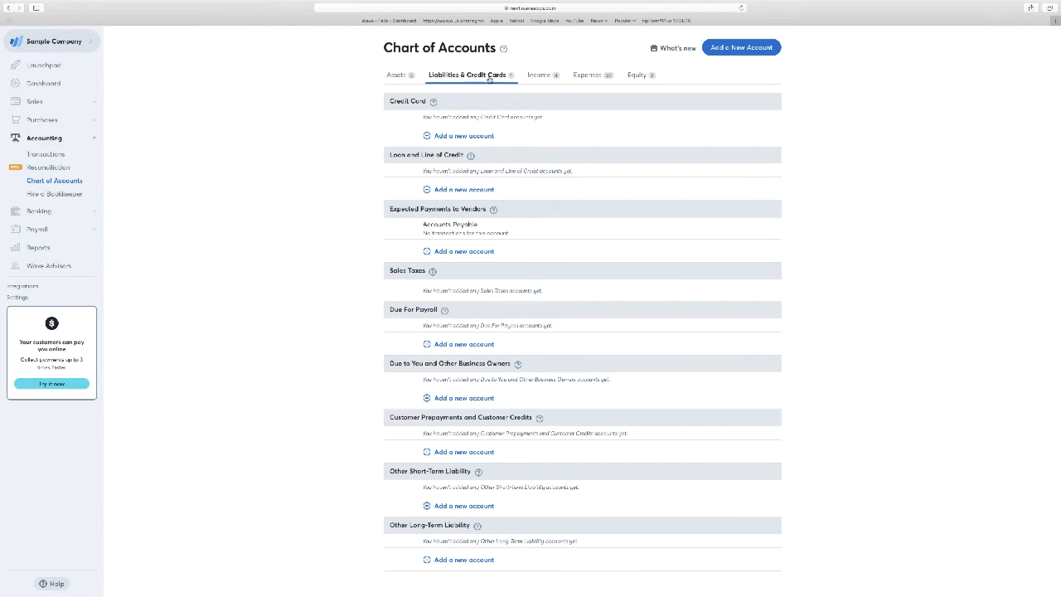
{"action": "left_click", "coordinate": [533, 77]}
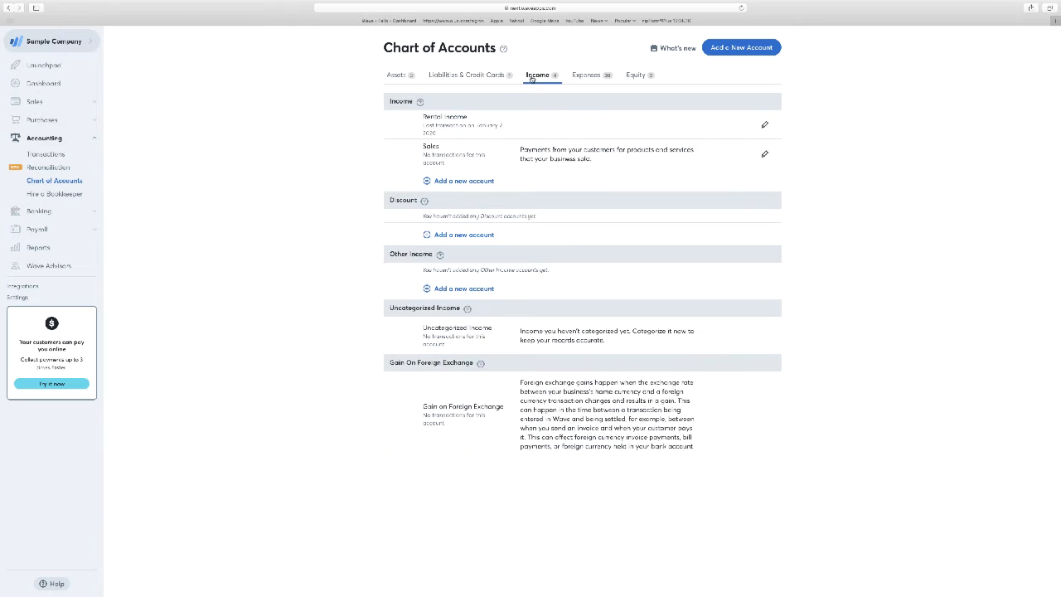
{"action": "left_click", "coordinate": [584, 79]}
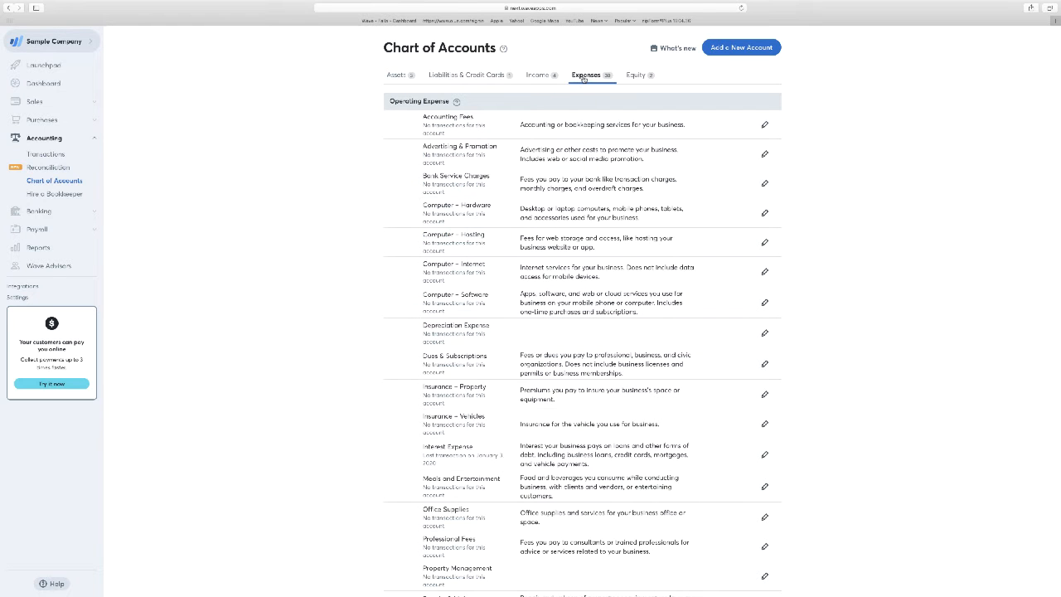
{"action": "left_click", "coordinate": [636, 77]}
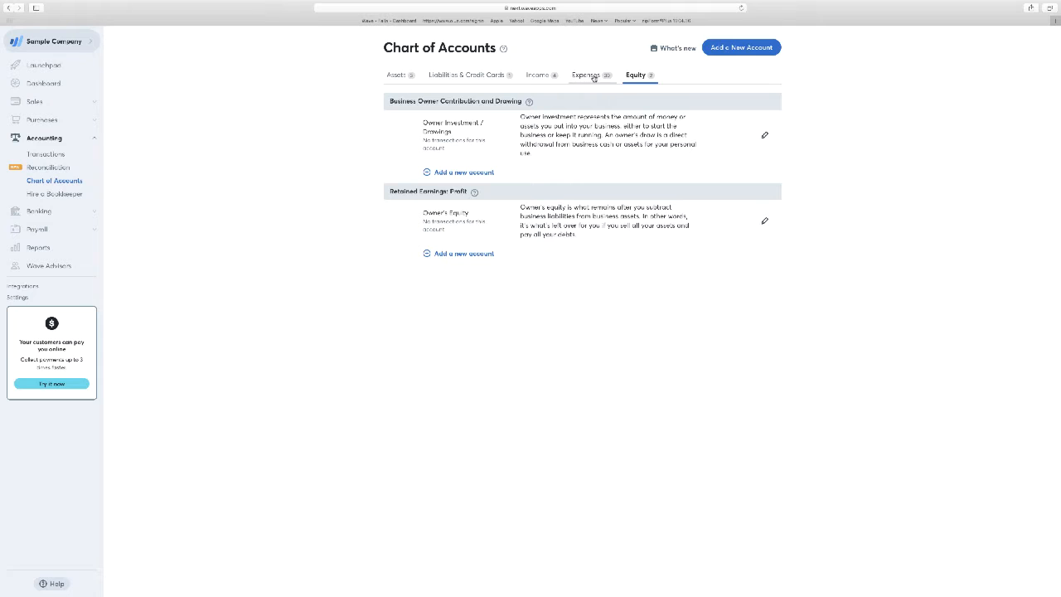
{"action": "left_click", "coordinate": [538, 77]}
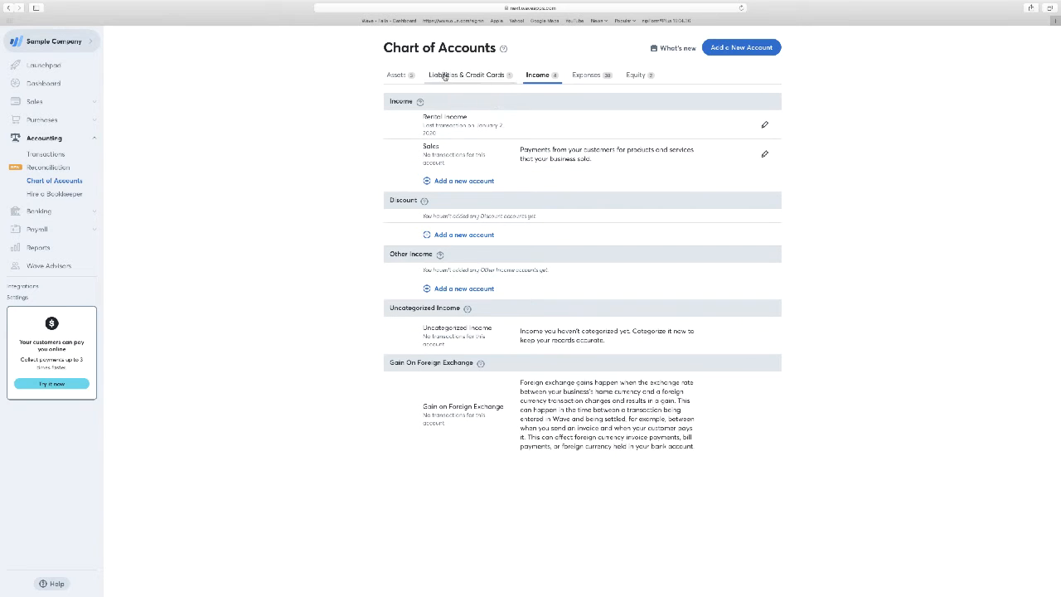
Step: Start a new account under Other Long-Term Asset in the asset accounts
{"action": "left_click", "coordinate": [399, 76]}
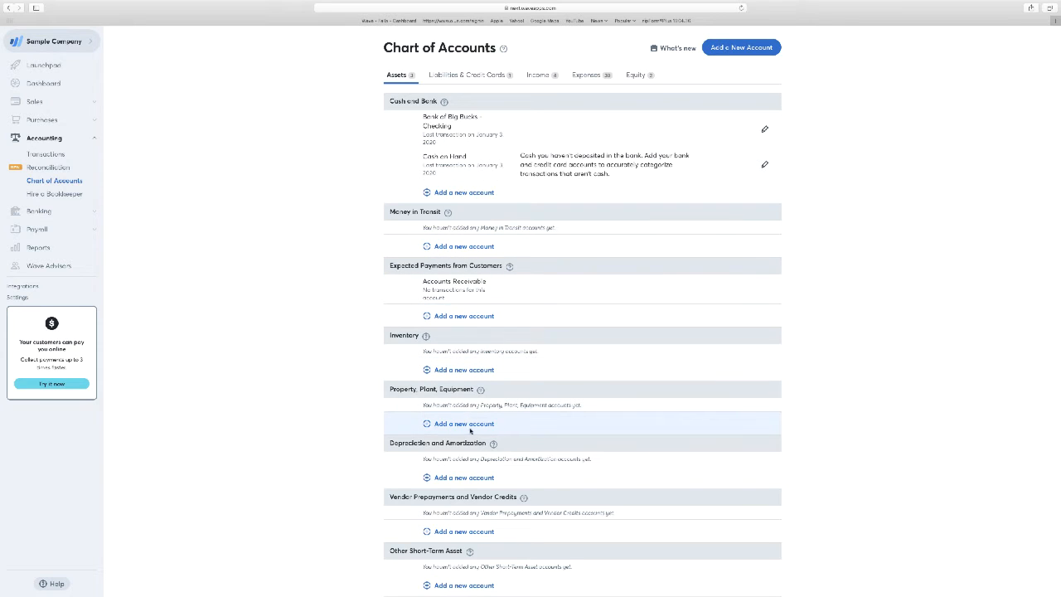
{"action": "scroll", "coordinate": [335, 421], "scroll_direction": "down", "scroll_amount": 1}
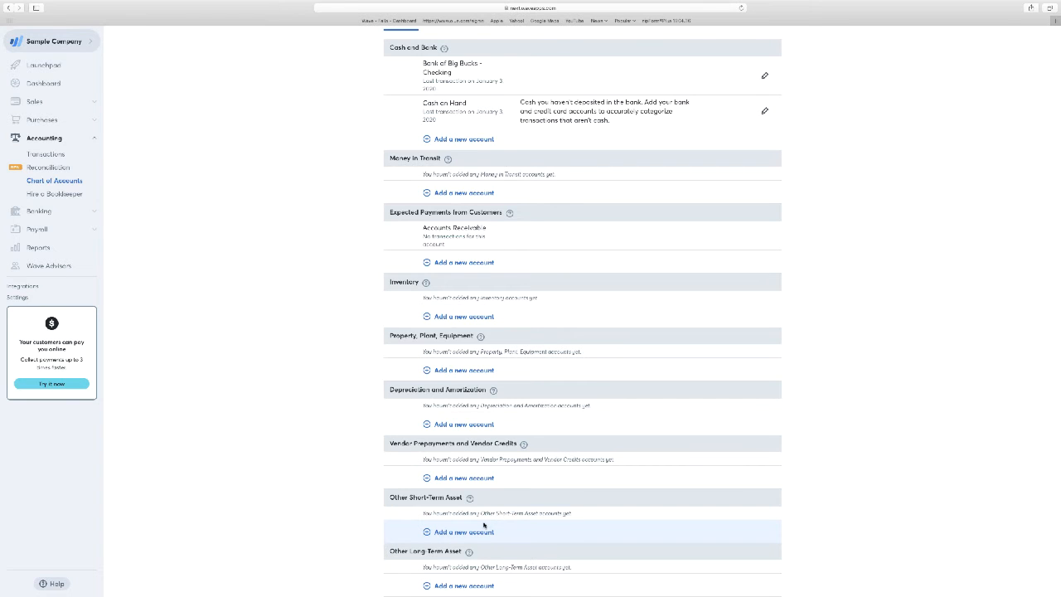
{"action": "scroll", "coordinate": [484, 525], "scroll_direction": "up", "scroll_amount": 1}
{"action": "scroll", "coordinate": [484, 524], "scroll_direction": "down", "scroll_amount": 1}
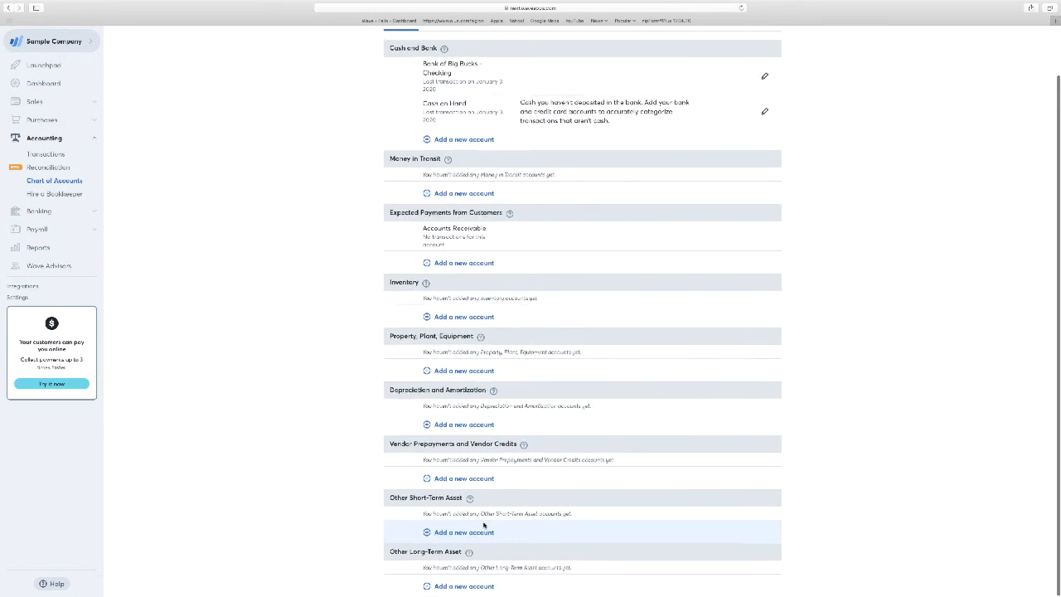
{"action": "scroll", "coordinate": [484, 524], "scroll_direction": "up", "scroll_amount": 1}
{"action": "scroll", "coordinate": [483, 522], "scroll_direction": "down", "scroll_amount": 1}
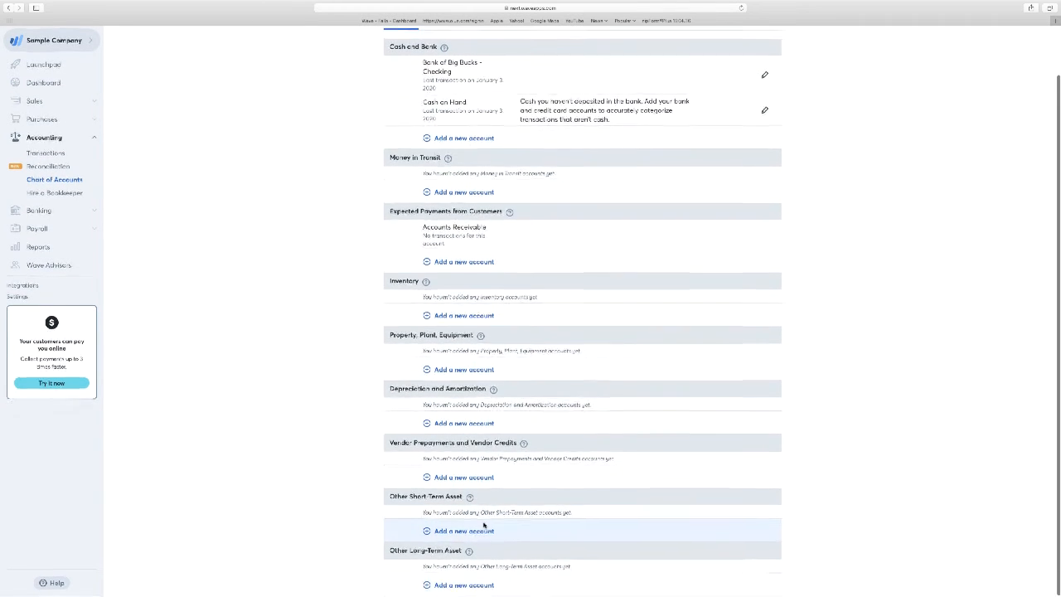
{"action": "left_click", "coordinate": [470, 586]}
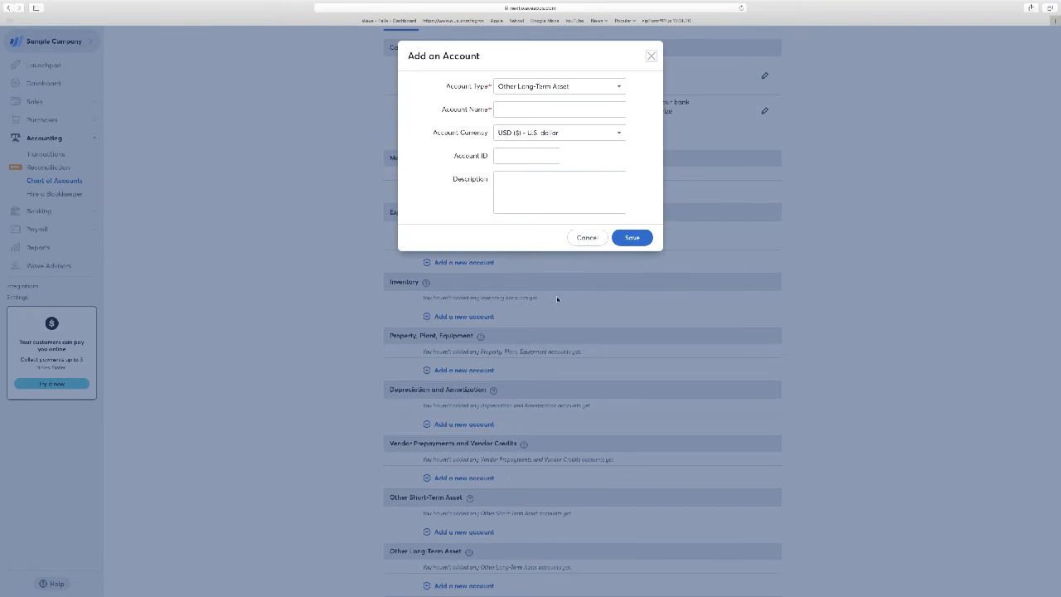
Step: Name the new asset account Building 21st Street, describe it as Duplex, and save it
{"action": "left_click", "coordinate": [512, 110]}
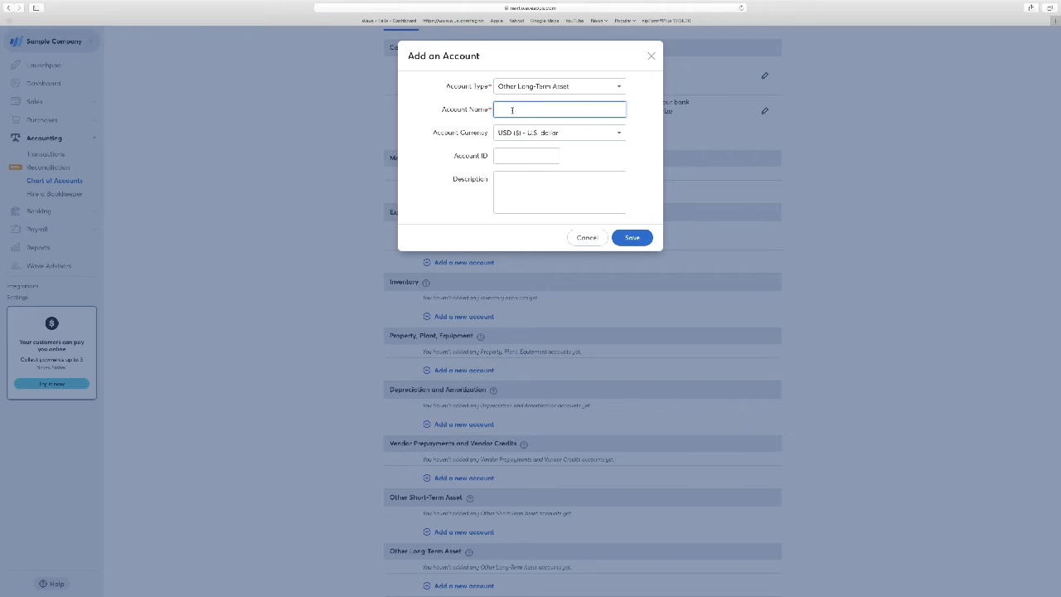
{"action": "type", "text": "asse"}
{"action": "key", "text": "BackSpace"}
{"action": "key", "text": "BackSpace"}
{"action": "key", "text": "BackSpace"}
{"action": "key", "text": "BackSpace"}
{"action": "type", "text": "Building 21st Street"}
{"action": "left_click", "coordinate": [524, 184]}
{"action": "type", "text": "Duplex"}
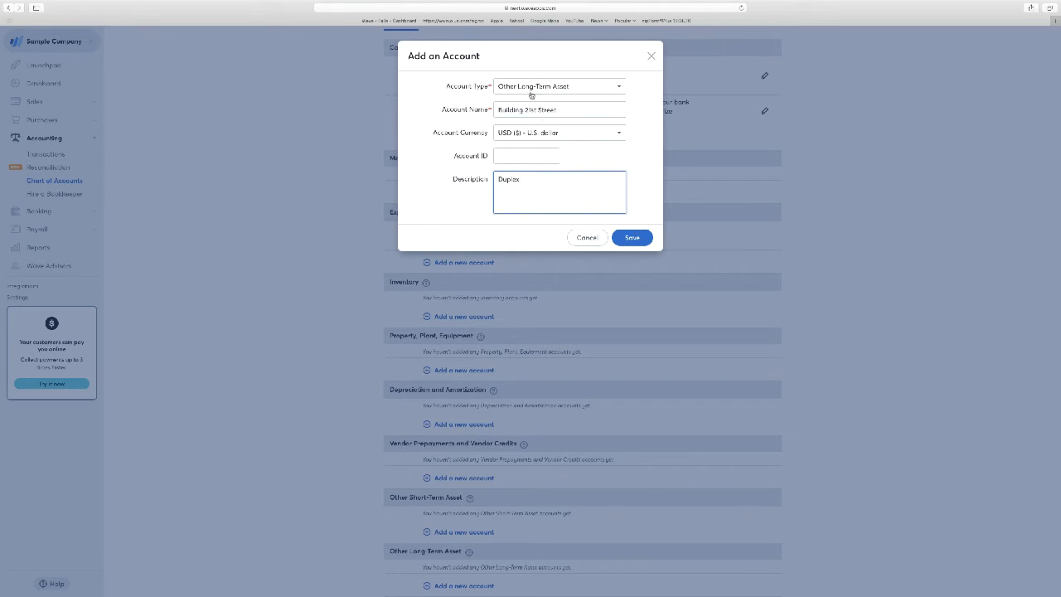
{"action": "left_click", "coordinate": [634, 237]}
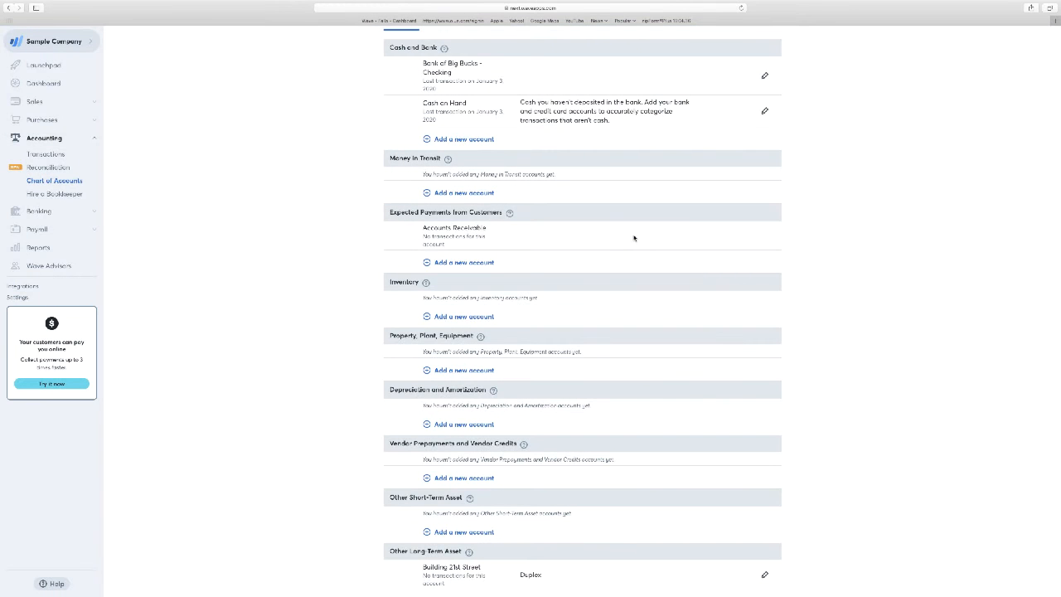
Step: Add an Other Short-Term Liability account named Tennant Deposits to the liabilities and save it
{"action": "scroll", "coordinate": [543, 315], "scroll_direction": "down", "scroll_amount": 1}
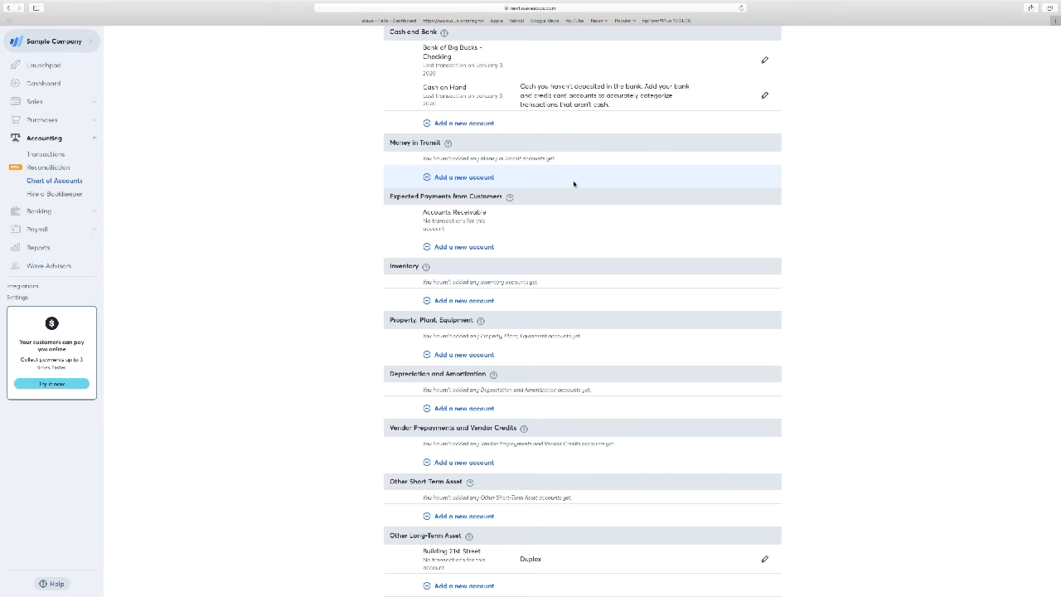
{"action": "scroll", "coordinate": [574, 183], "scroll_direction": "up", "scroll_amount": 2}
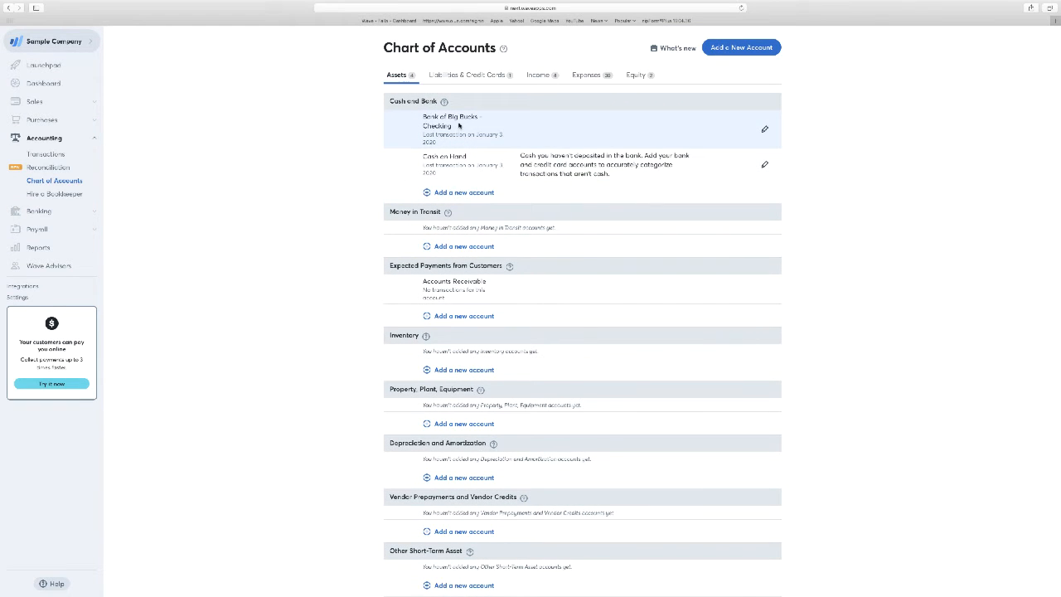
{"action": "left_click", "coordinate": [464, 77]}
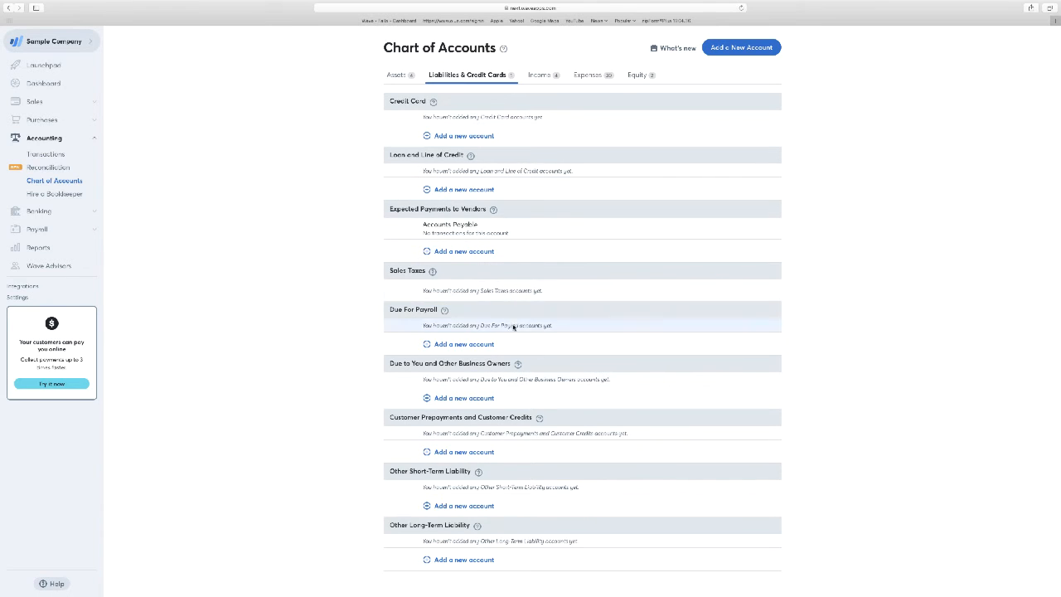
{"action": "left_click", "coordinate": [464, 506]}
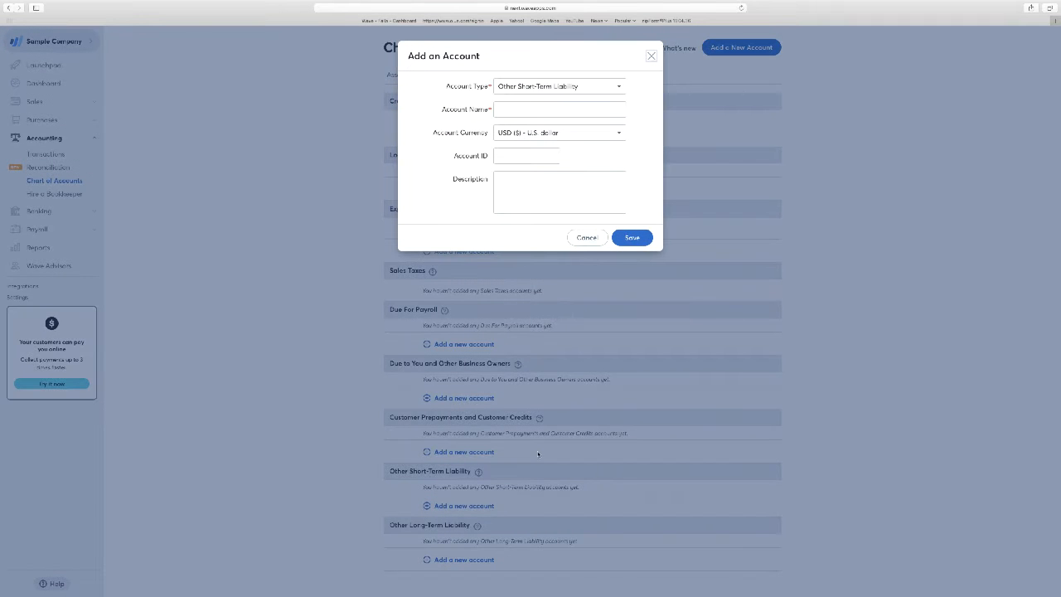
{"action": "left_click", "coordinate": [556, 111]}
{"action": "type", "text": "Tennant Deposits"}
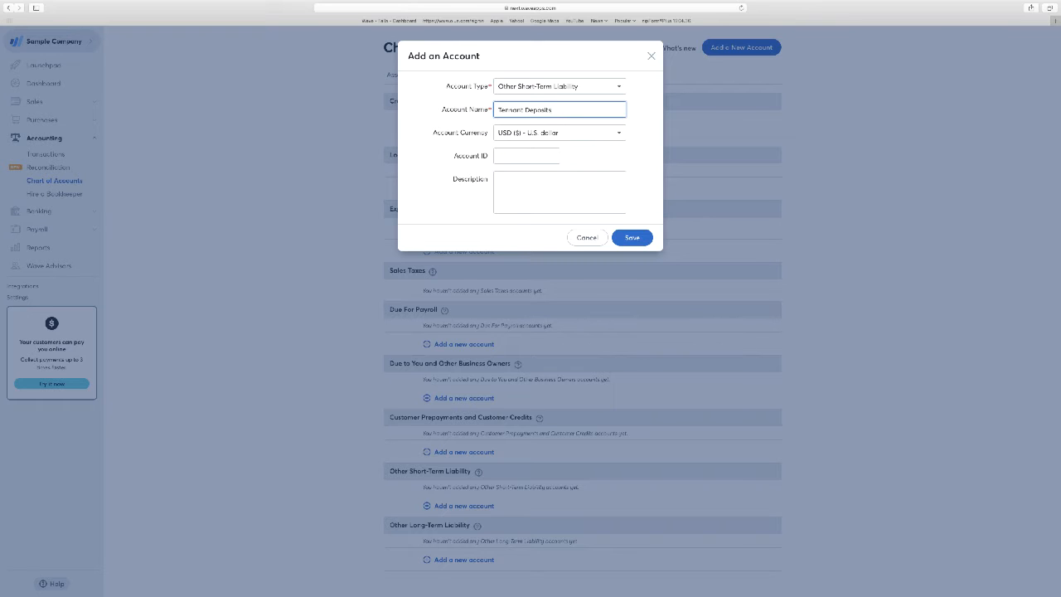
{"action": "left_click", "coordinate": [637, 239]}
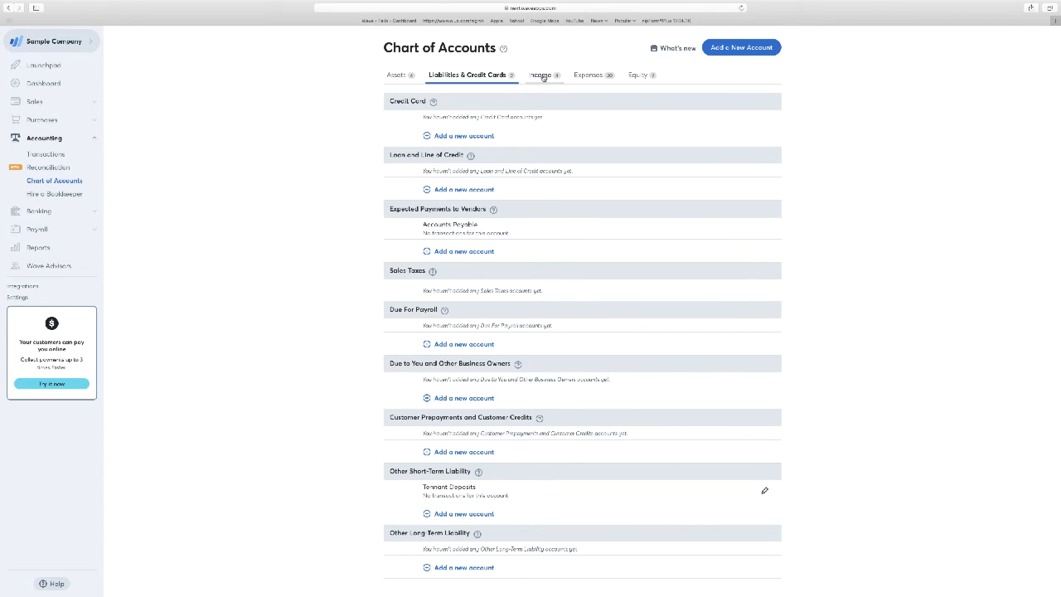
Step: Review the expense accounts, from operating expenses to payroll expenses
{"action": "left_click", "coordinate": [589, 77]}
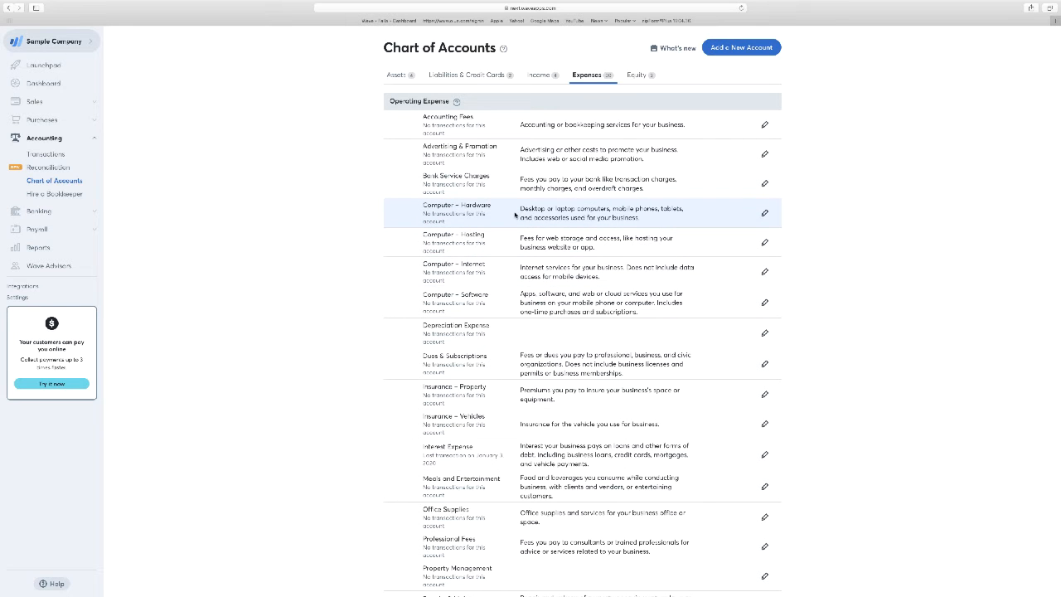
{"action": "scroll", "coordinate": [518, 249], "scroll_direction": "down", "scroll_amount": 2}
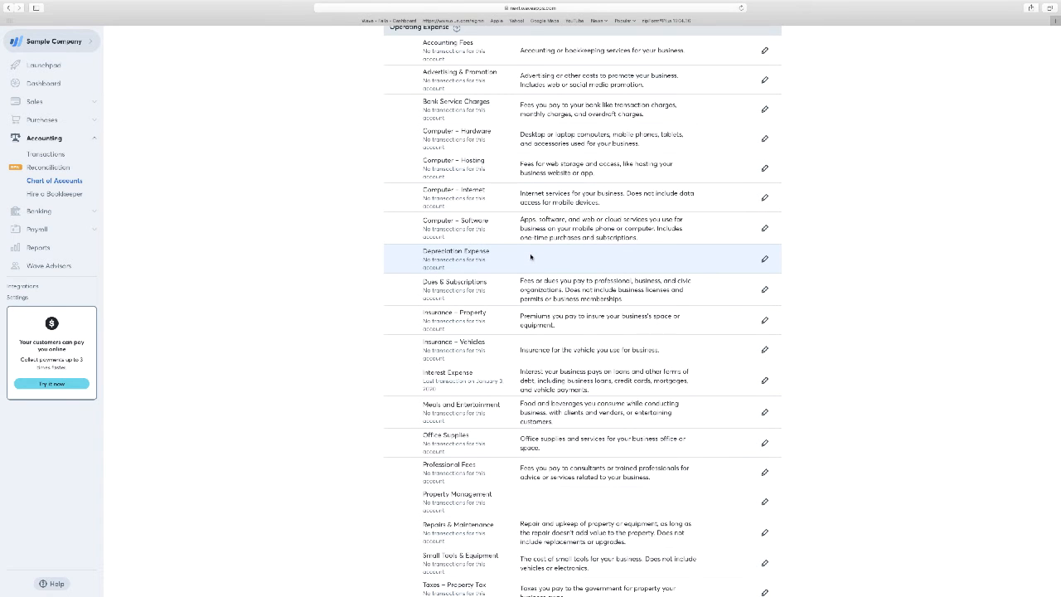
{"action": "scroll", "coordinate": [530, 257], "scroll_direction": "down", "scroll_amount": 2}
{"action": "scroll", "coordinate": [531, 254], "scroll_direction": "down", "scroll_amount": 6}
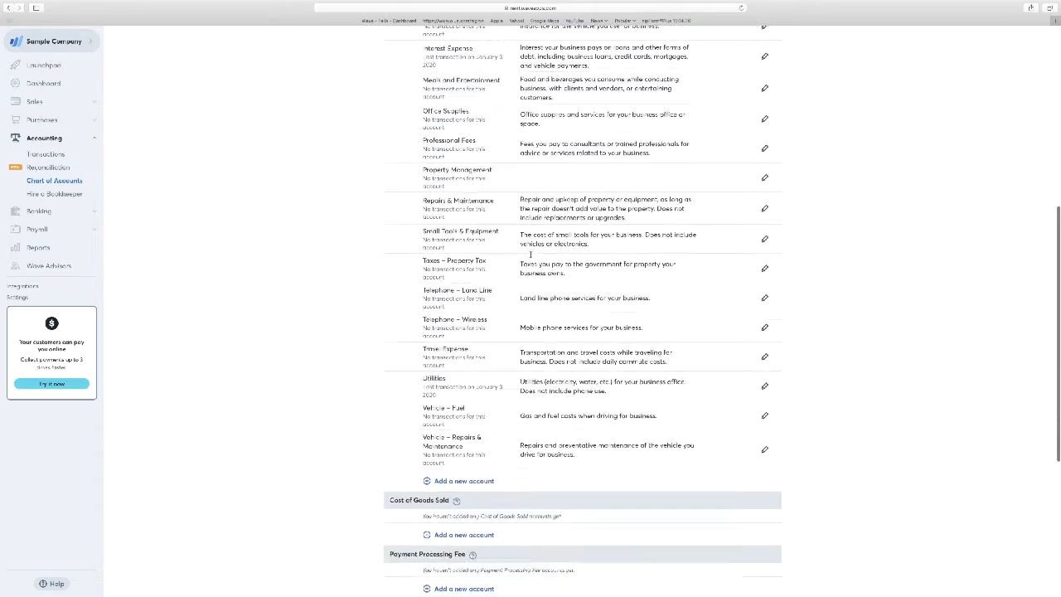
{"action": "scroll", "coordinate": [530, 254], "scroll_direction": "down", "scroll_amount": 2}
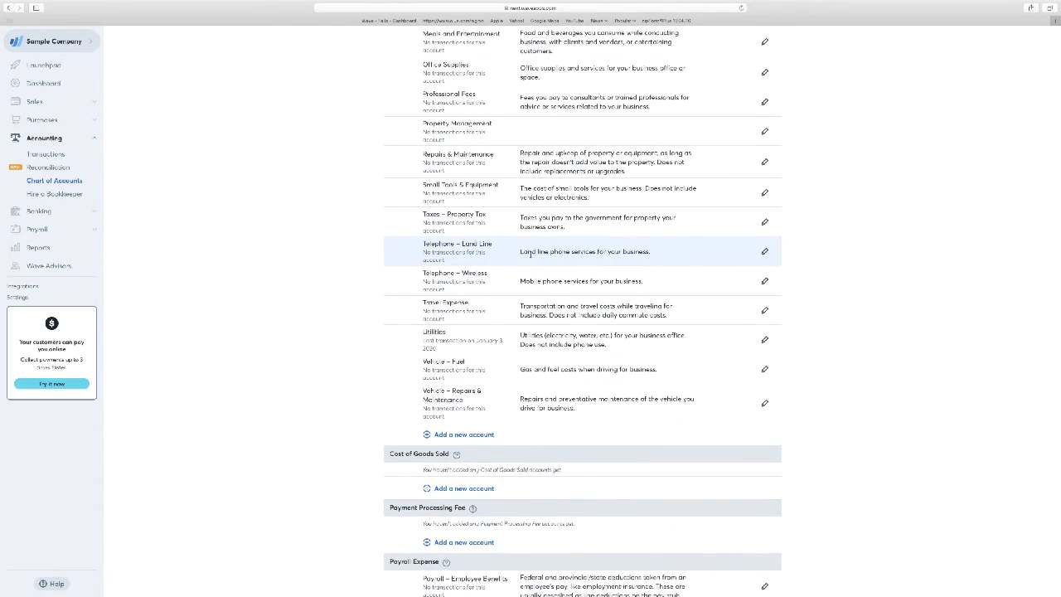
{"action": "scroll", "coordinate": [530, 255], "scroll_direction": "up", "scroll_amount": 3}
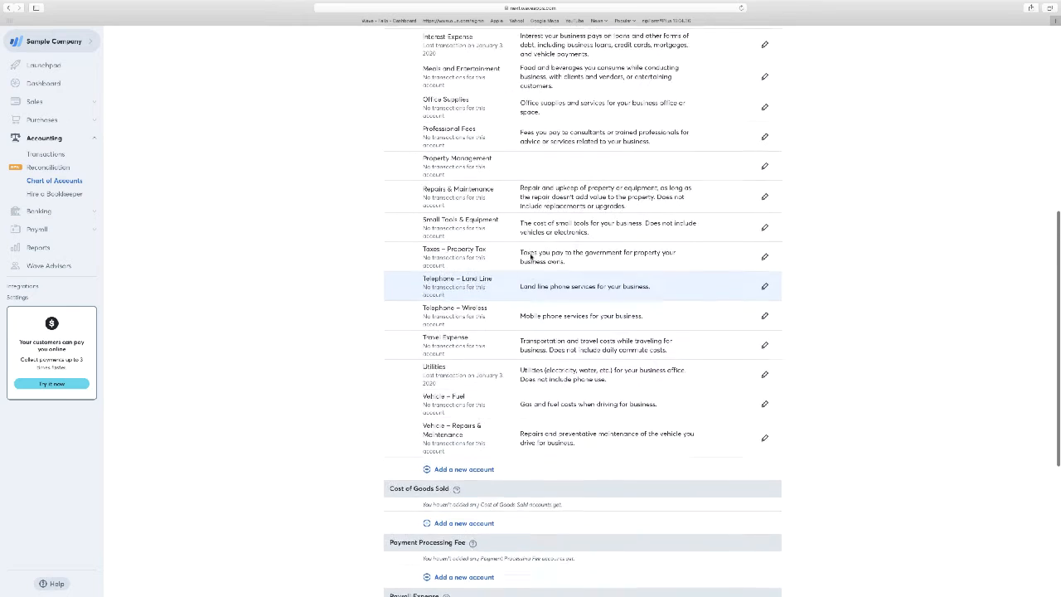
{"action": "scroll", "coordinate": [530, 255], "scroll_direction": "down", "scroll_amount": 5}
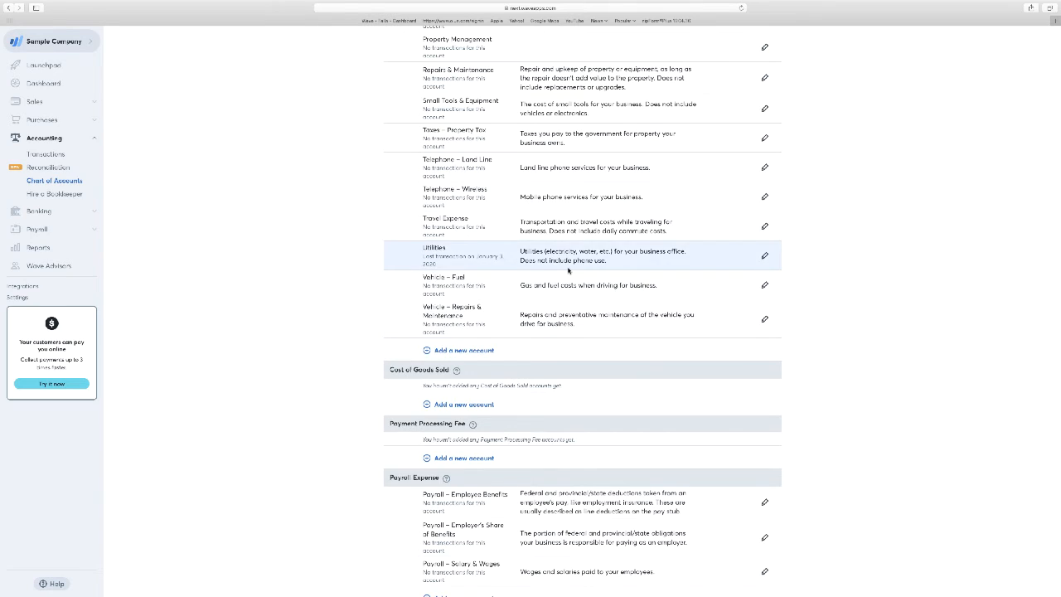
{"action": "scroll", "coordinate": [567, 274], "scroll_direction": "up", "scroll_amount": 15}
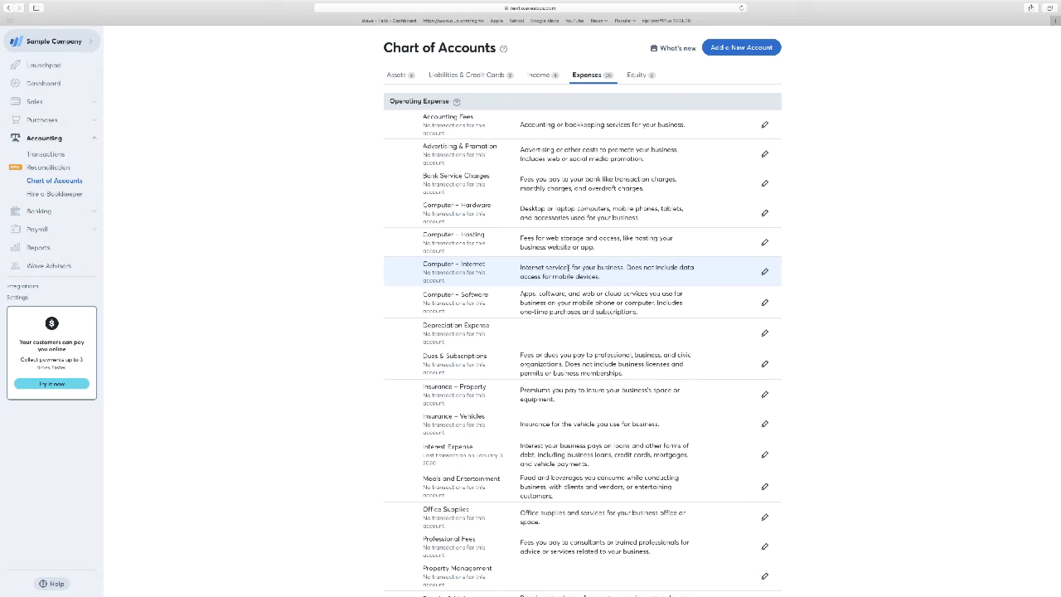
Step: Add an equity account under Business Owner Contribution and Drawing, named with the owner's full name, and save it
{"action": "left_click", "coordinate": [640, 75]}
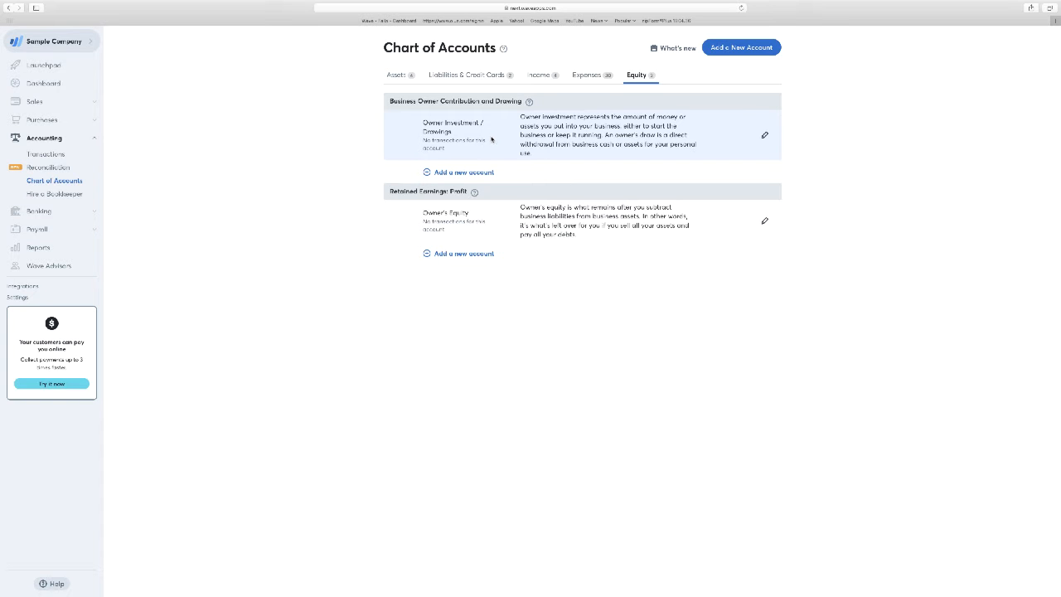
{"action": "left_click", "coordinate": [476, 172]}
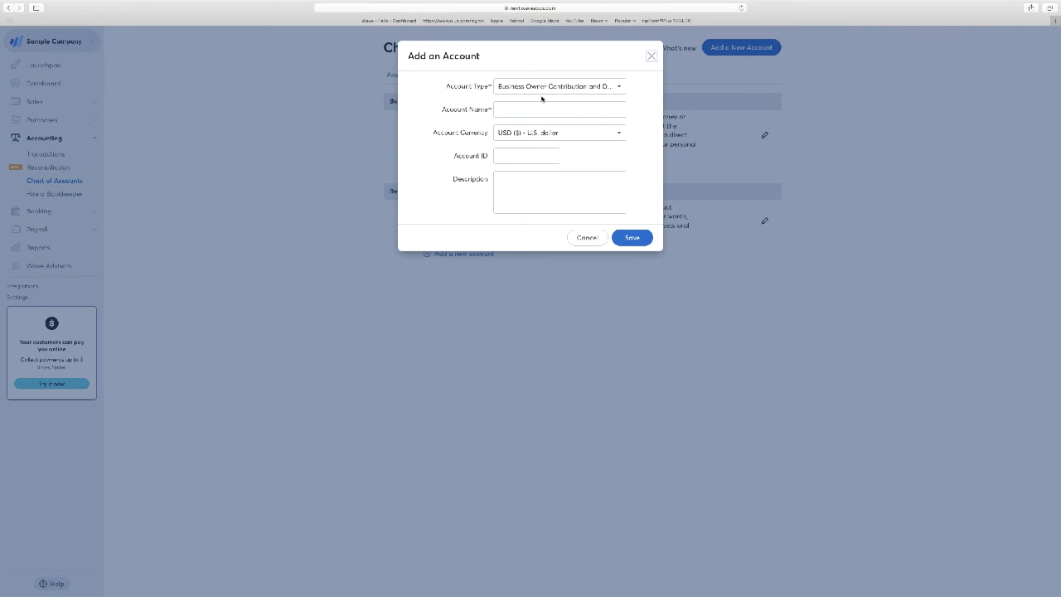
{"action": "left_click", "coordinate": [537, 107]}
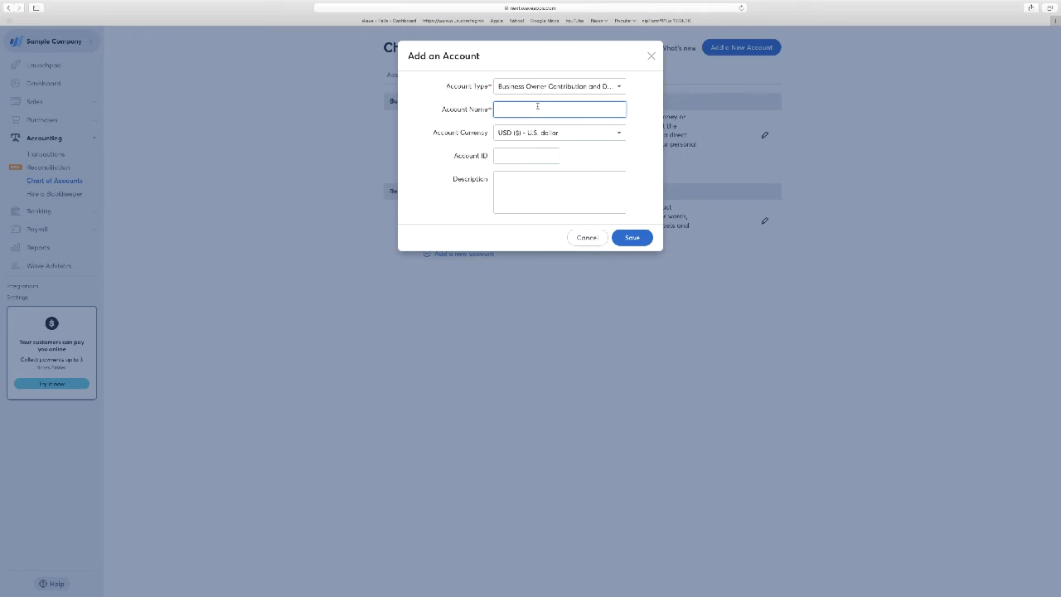
{"action": "type", "text": "Jehn Smity"}
{"action": "key", "text": "BackSpace"}
{"action": "key", "text": "BackSpace"}
{"action": "key", "text": "BackSpace"}
{"action": "key", "text": "BackSpace"}
{"action": "key", "text": "BackSpace"}
{"action": "key", "text": "BackSpace"}
{"action": "key", "text": "BackSpace"}
{"action": "key", "text": "BackSpace"}
{"action": "left_click", "coordinate": [633, 240]}
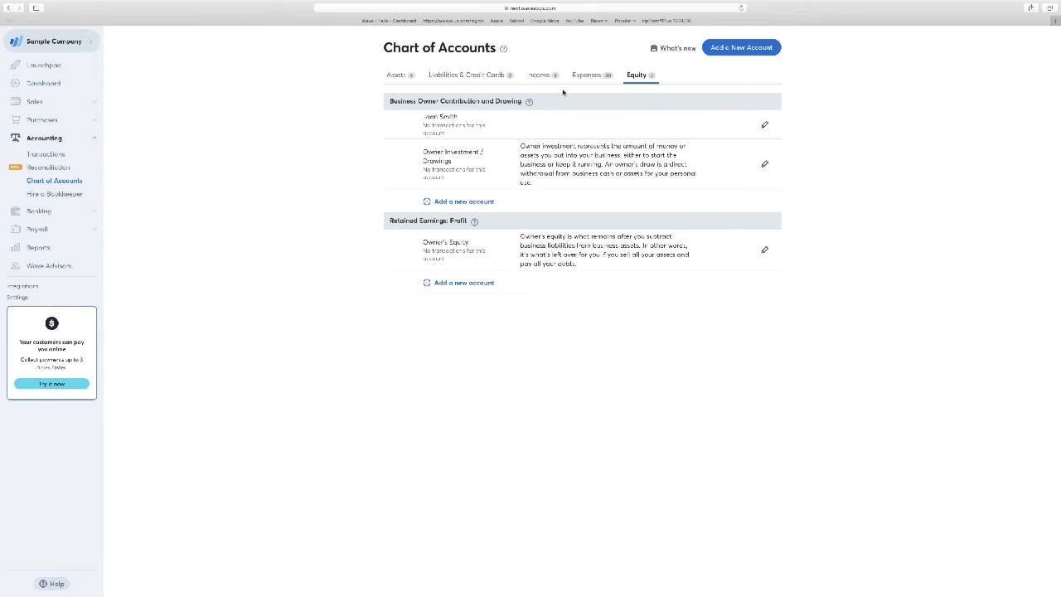
Step: Open the Connected Accounts page in the banking section to view the bank connection options
{"action": "left_click", "coordinate": [47, 213]}
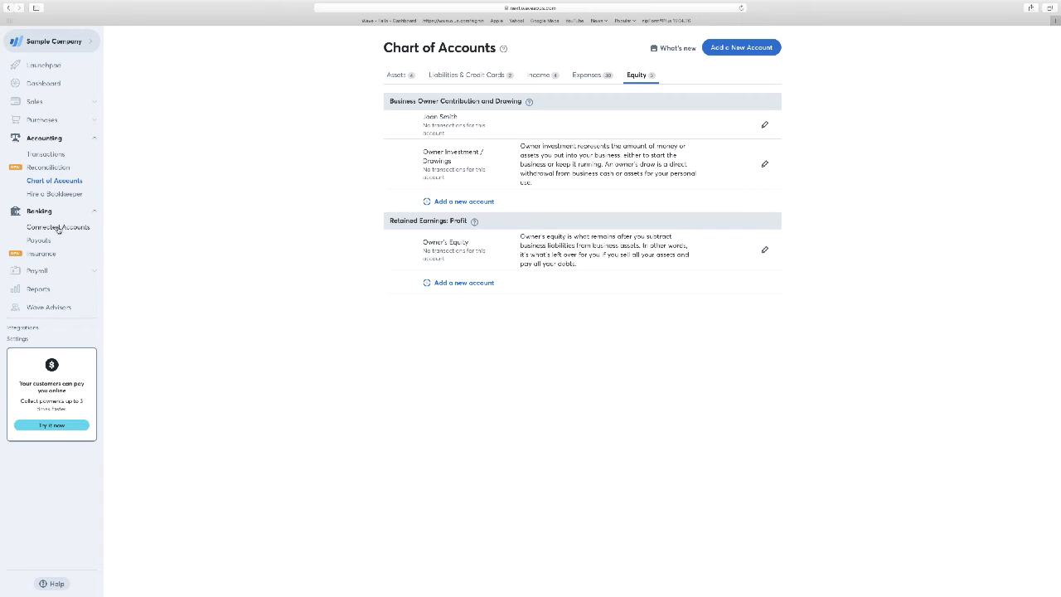
{"action": "left_click", "coordinate": [57, 227]}
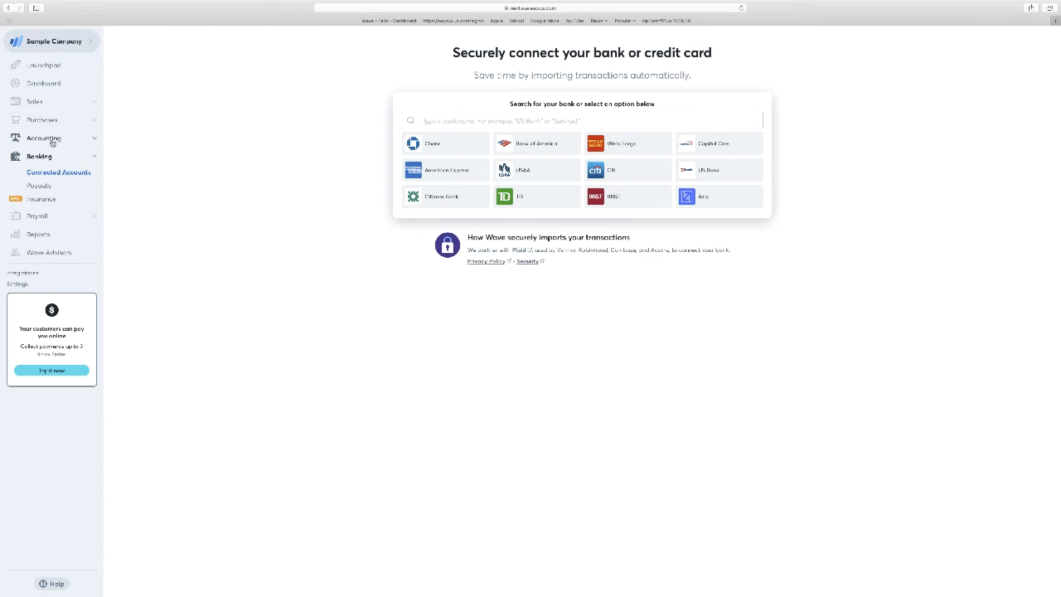
Step: In the accounting transactions, set the Water Company transaction's account to Bank of Big Bucks - Checking and save it
{"action": "left_click", "coordinate": [45, 139]}
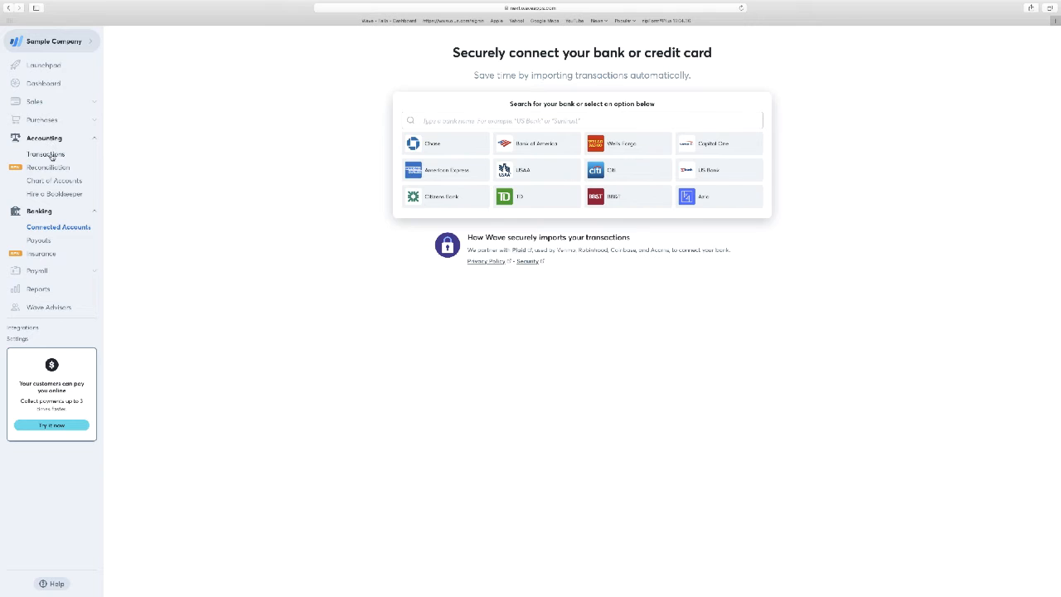
{"action": "left_click", "coordinate": [52, 155]}
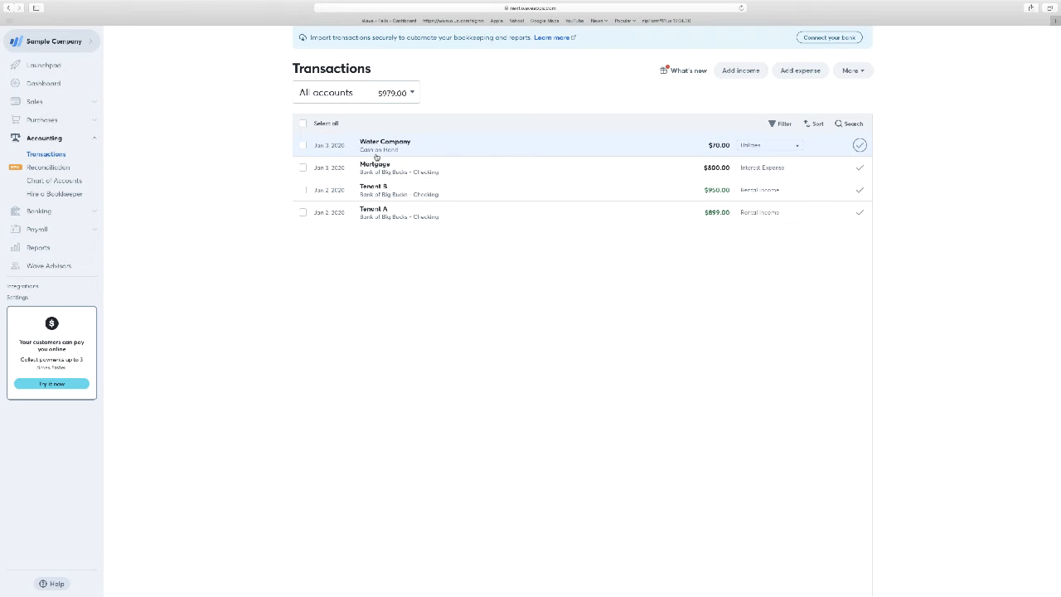
{"action": "left_click", "coordinate": [503, 146]}
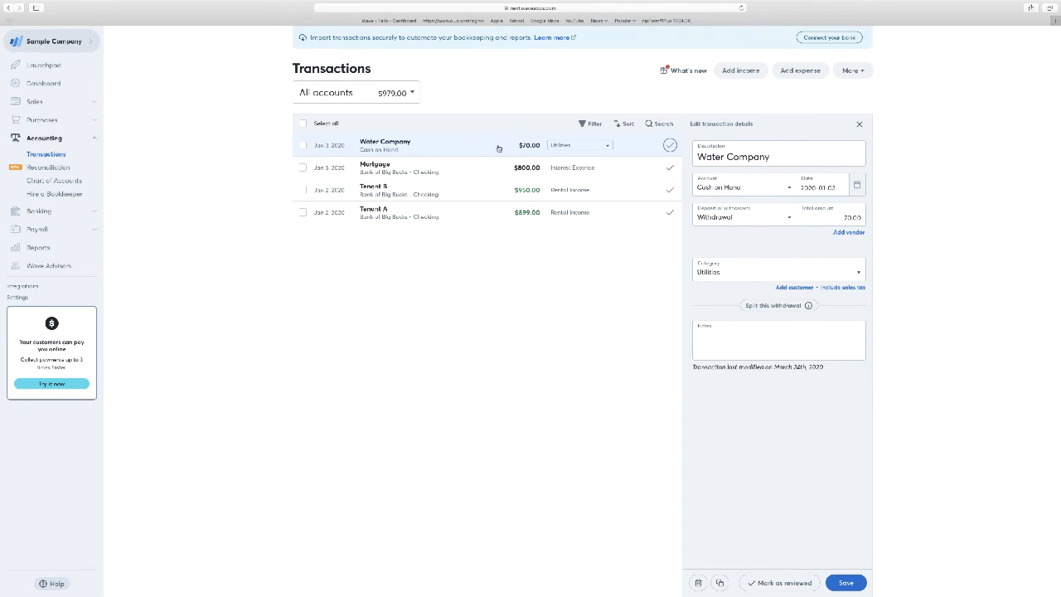
{"action": "left_click", "coordinate": [731, 189]}
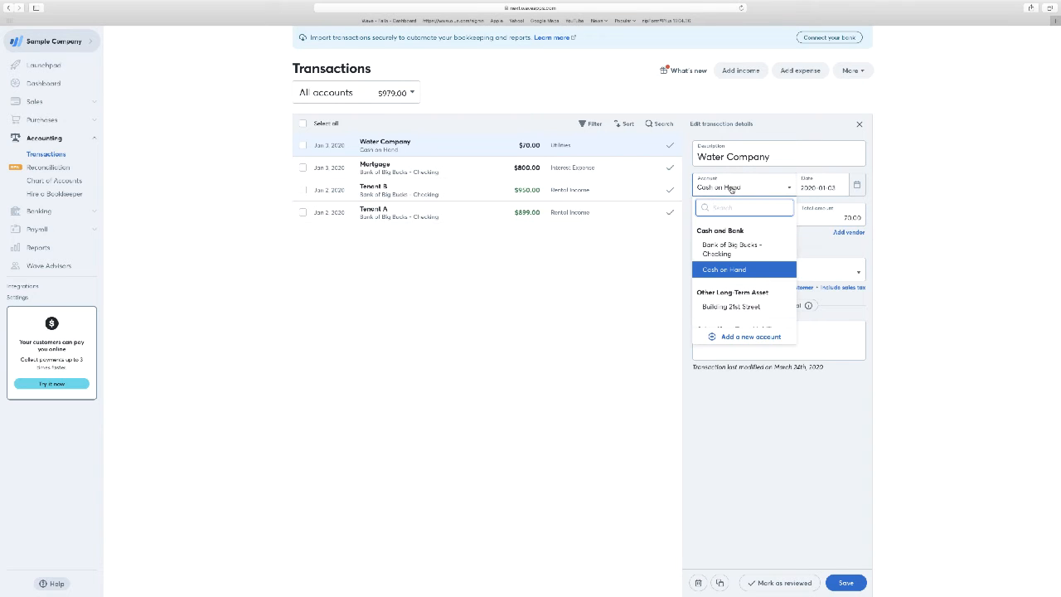
{"action": "left_click", "coordinate": [730, 249]}
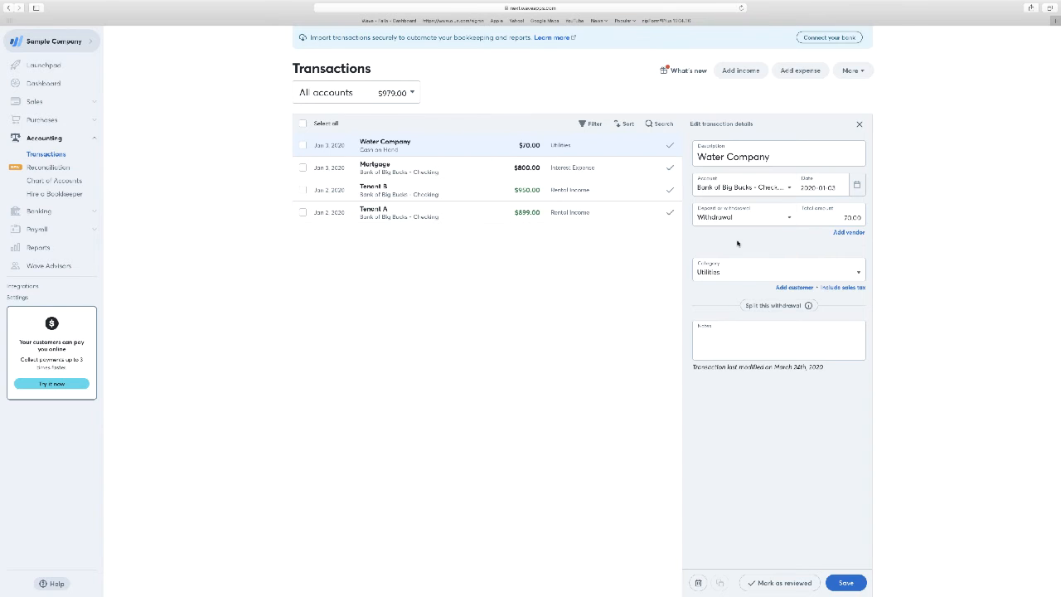
{"action": "left_click", "coordinate": [845, 583]}
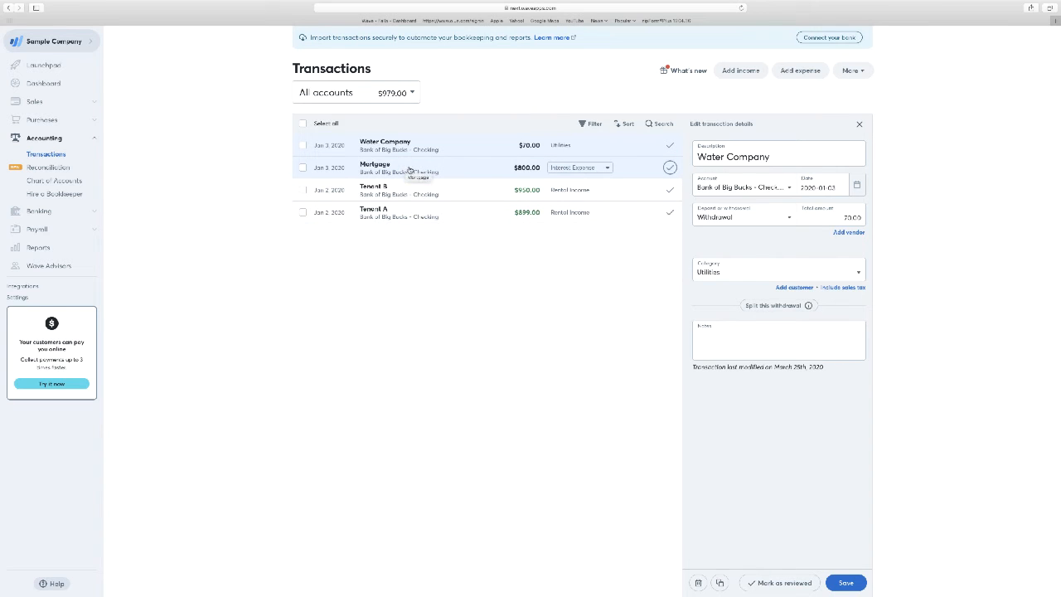
Step: Open the Mortgage transaction and review its available categories, from transfers and expense accounts to asset, liability and equity accounts
{"action": "left_click", "coordinate": [475, 172]}
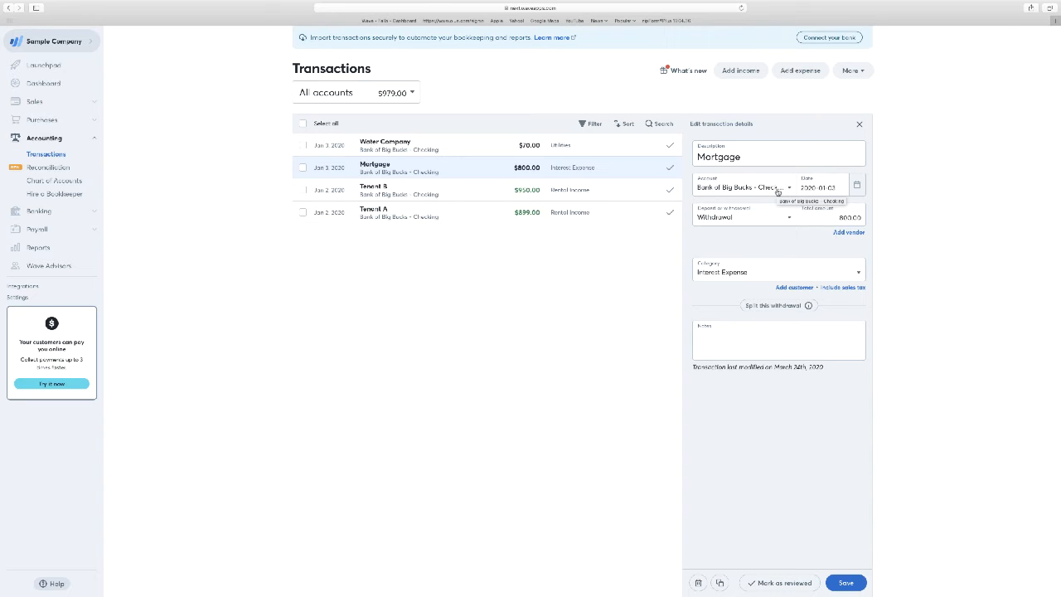
{"action": "left_click", "coordinate": [773, 273]}
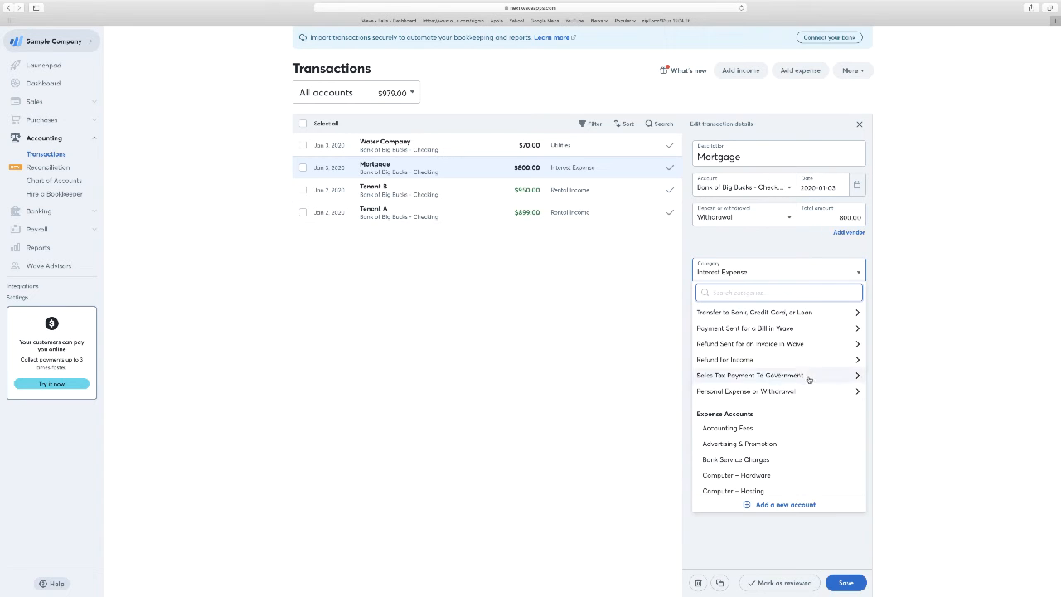
{"action": "scroll", "coordinate": [805, 364], "scroll_direction": "down", "scroll_amount": 1}
{"action": "scroll", "coordinate": [806, 365], "scroll_direction": "down", "scroll_amount": 10}
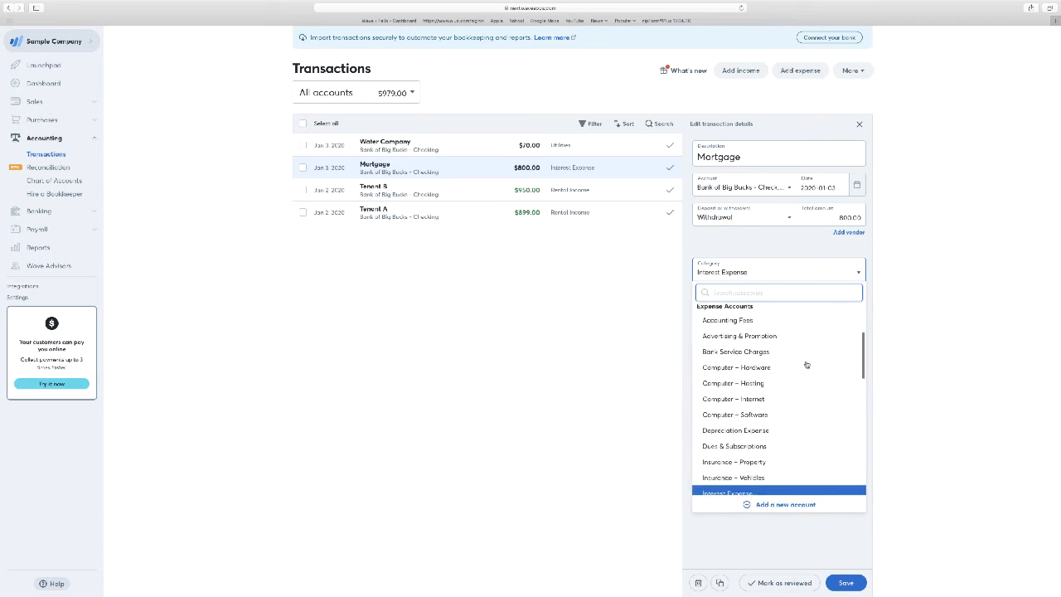
{"action": "scroll", "coordinate": [806, 365], "scroll_direction": "down", "scroll_amount": 6}
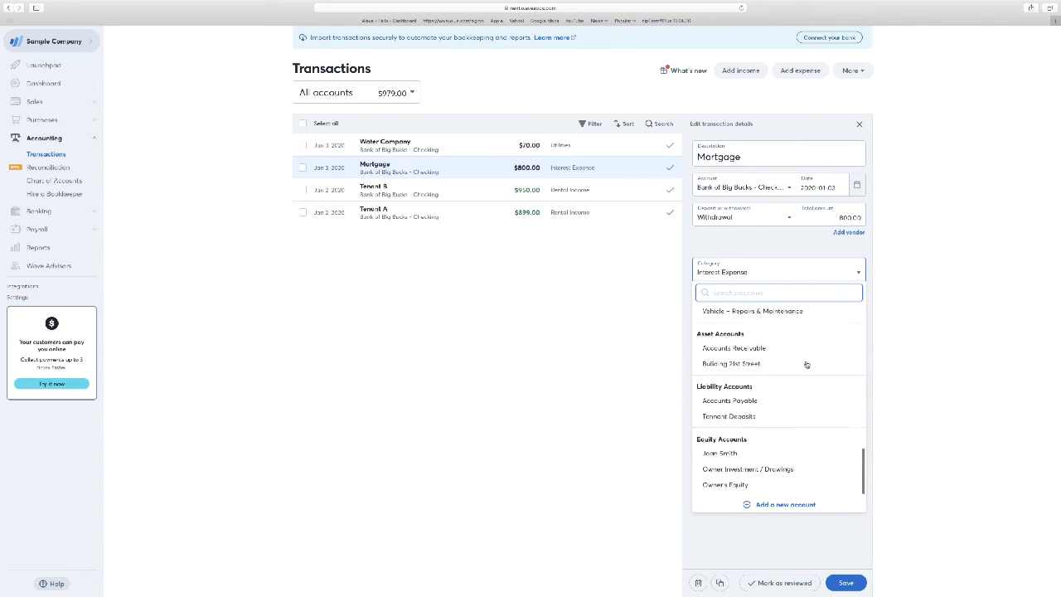
{"action": "scroll", "coordinate": [805, 364], "scroll_direction": "up", "scroll_amount": 15}
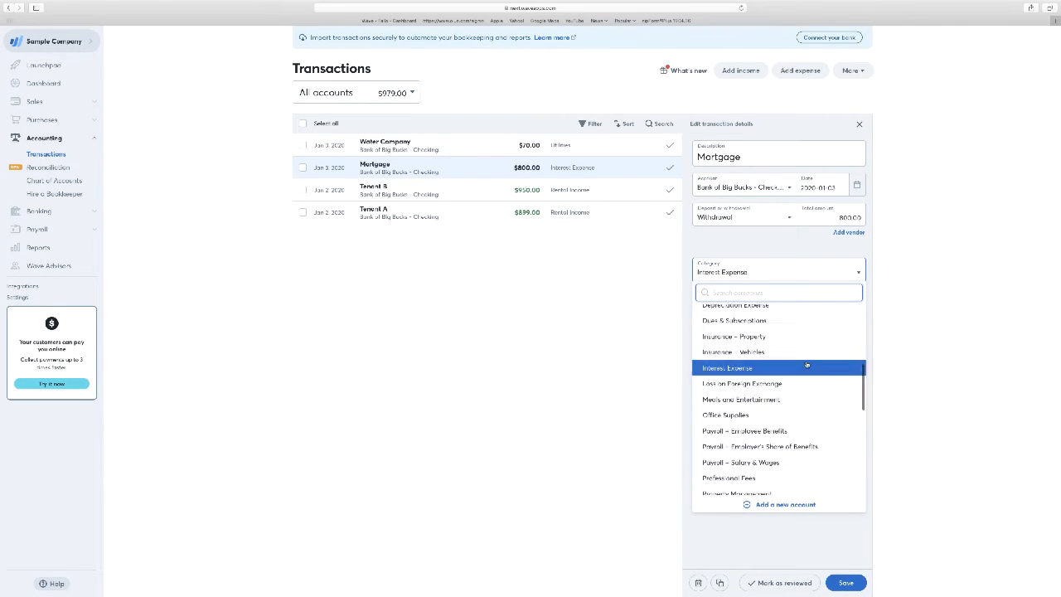
{"action": "scroll", "coordinate": [806, 365], "scroll_direction": "down", "scroll_amount": 3}
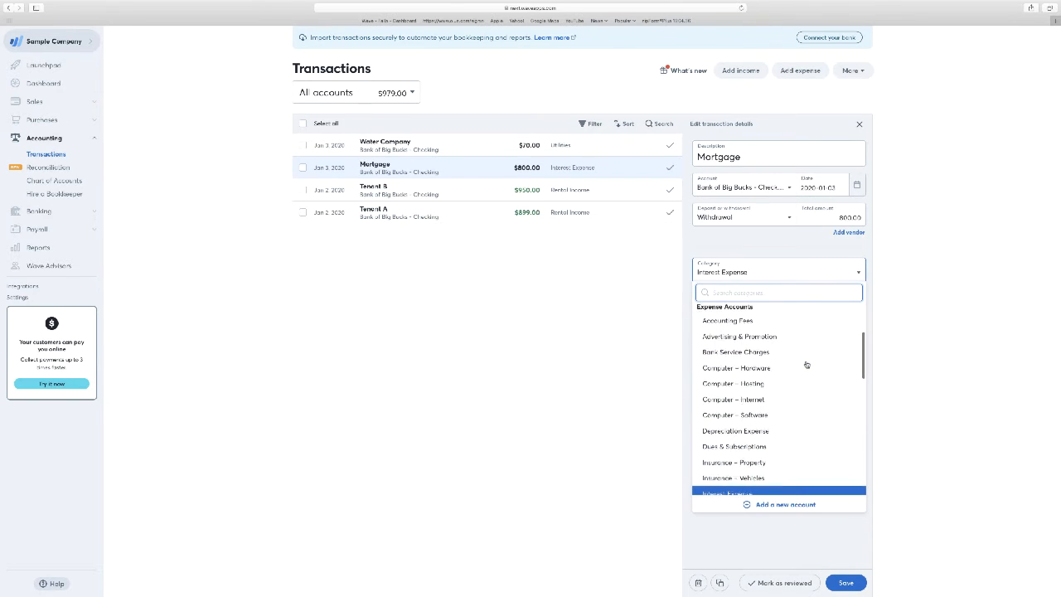
{"action": "scroll", "coordinate": [806, 365], "scroll_direction": "up", "scroll_amount": 3}
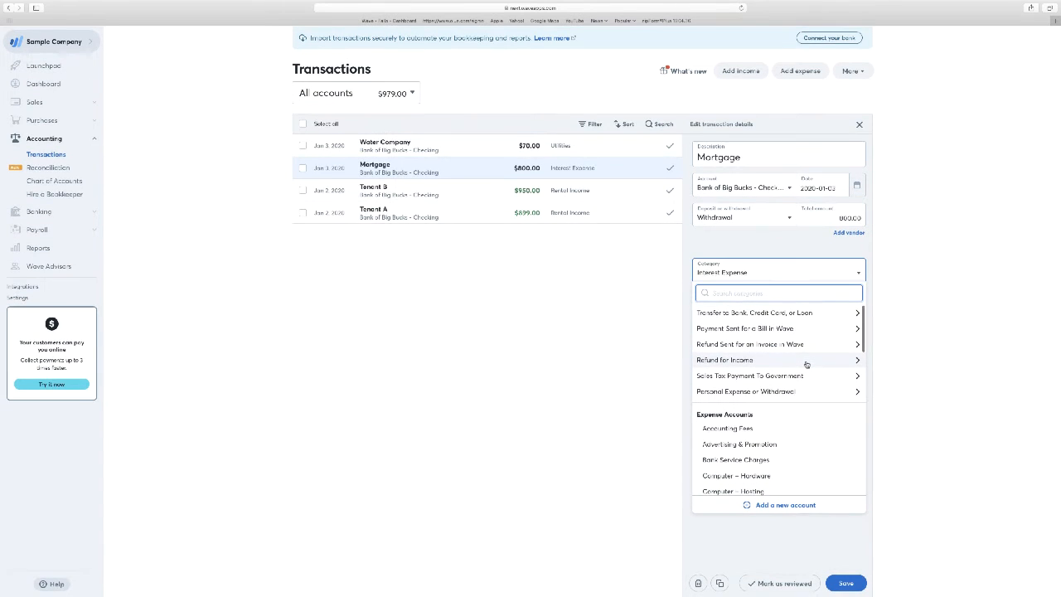
{"action": "left_click", "coordinate": [762, 249]}
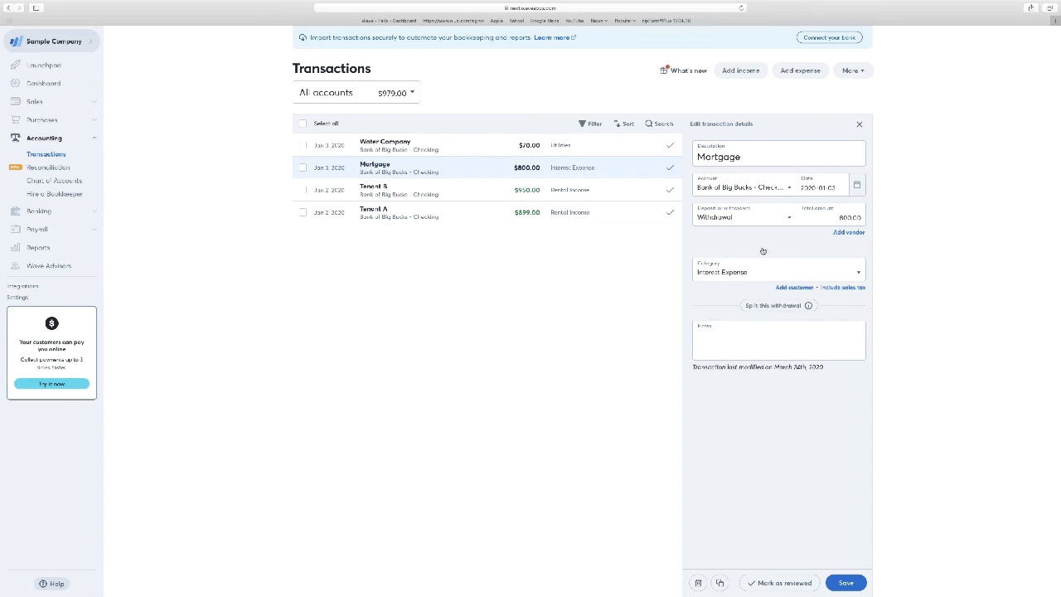
{"action": "left_click", "coordinate": [736, 336]}
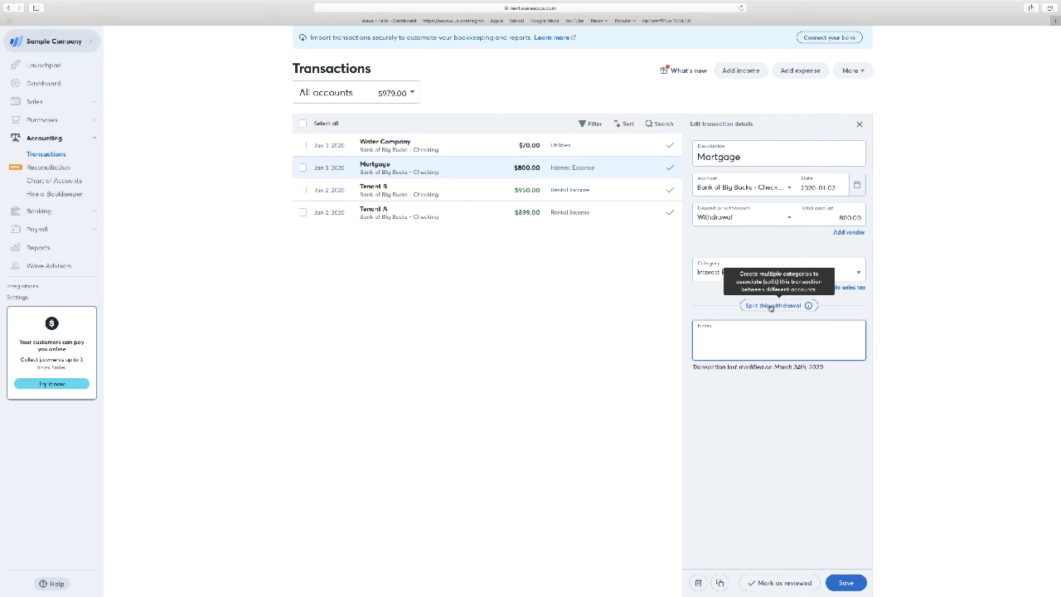
Step: Split the Mortgage withdrawal and assign the second category line to Taxes – Property Tax
{"action": "left_click", "coordinate": [771, 306]}
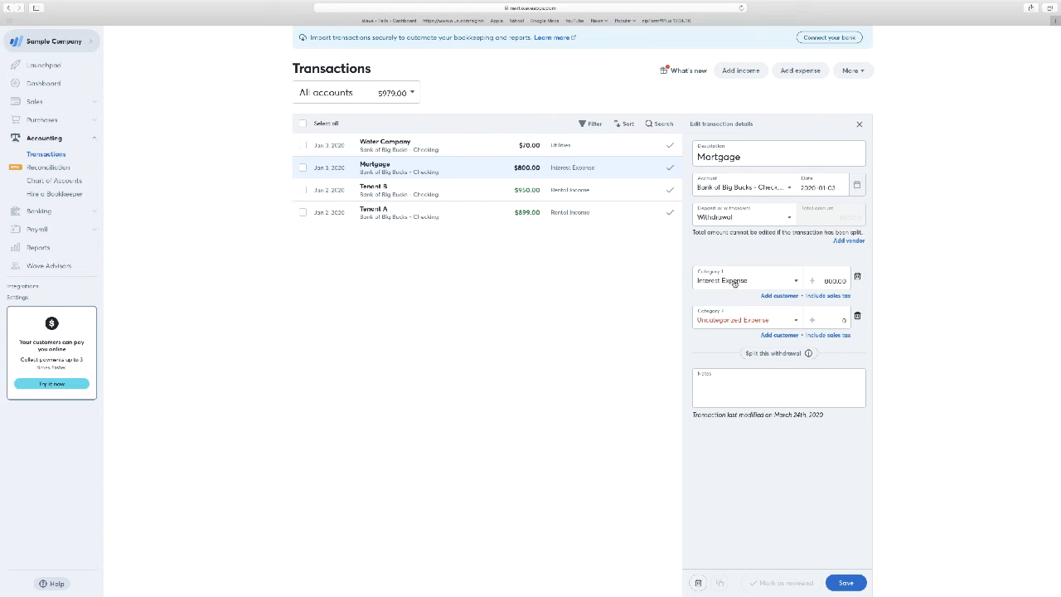
{"action": "left_click", "coordinate": [737, 323]}
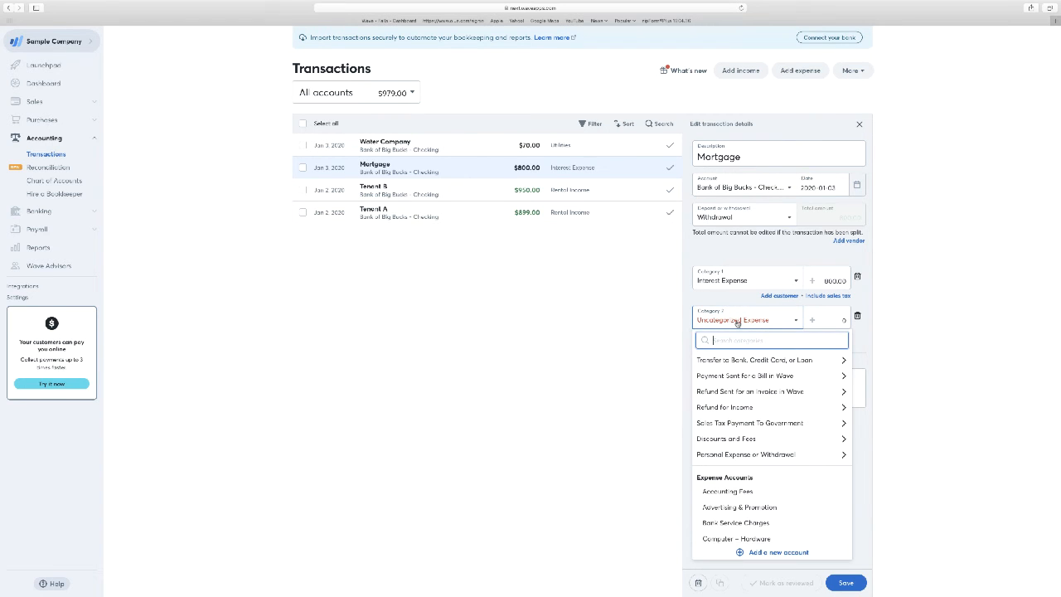
{"action": "scroll", "coordinate": [764, 404], "scroll_direction": "down", "scroll_amount": 5}
{"action": "scroll", "coordinate": [764, 404], "scroll_direction": "down", "scroll_amount": 3}
{"action": "scroll", "coordinate": [764, 403], "scroll_direction": "down", "scroll_amount": 3}
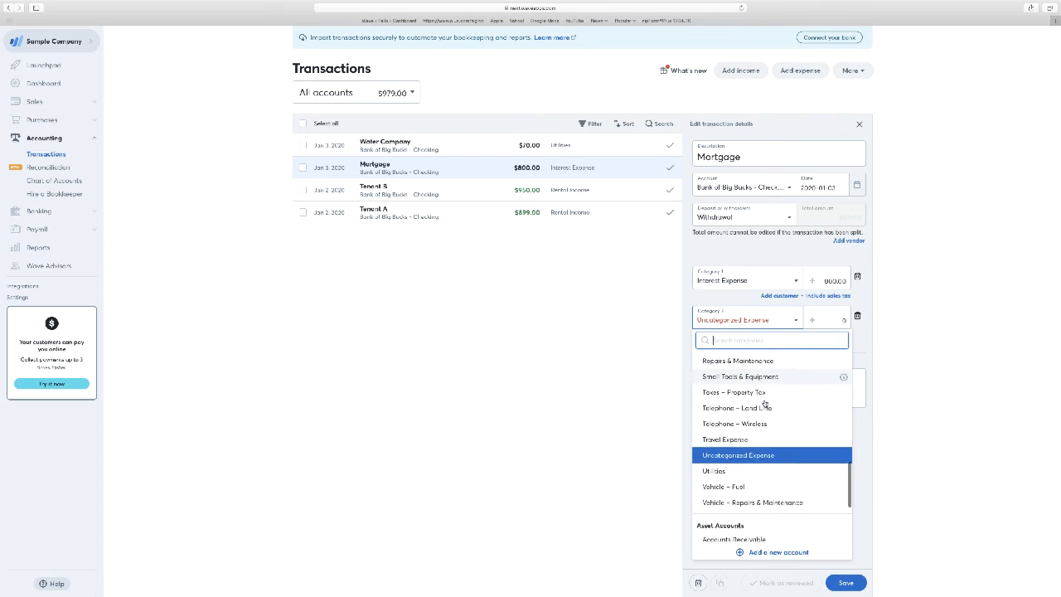
{"action": "scroll", "coordinate": [764, 402], "scroll_direction": "up", "scroll_amount": 1}
{"action": "scroll", "coordinate": [764, 403], "scroll_direction": "up", "scroll_amount": 3}
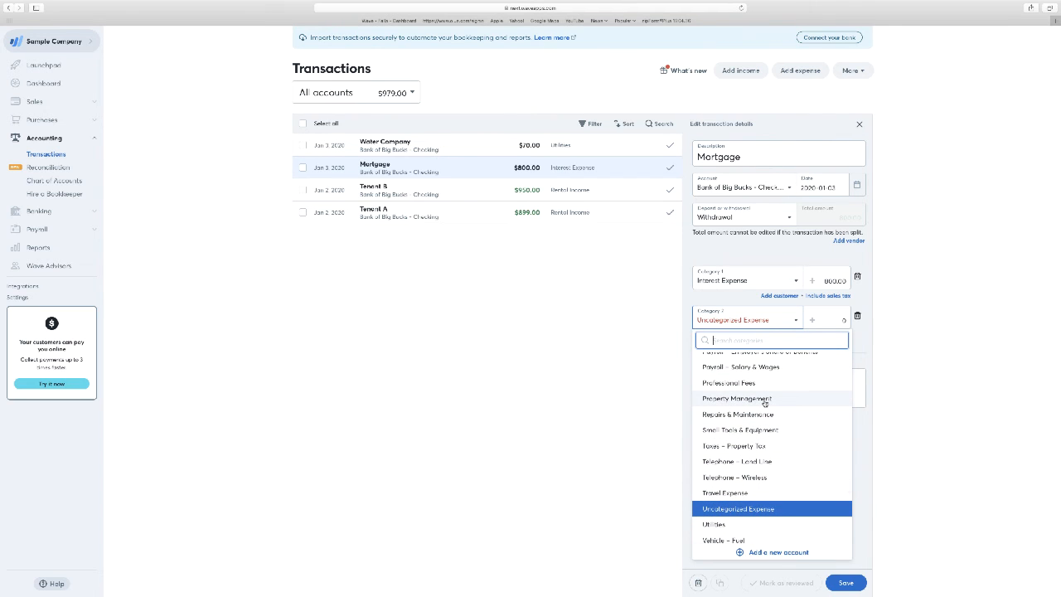
{"action": "scroll", "coordinate": [764, 403], "scroll_direction": "up", "scroll_amount": 1}
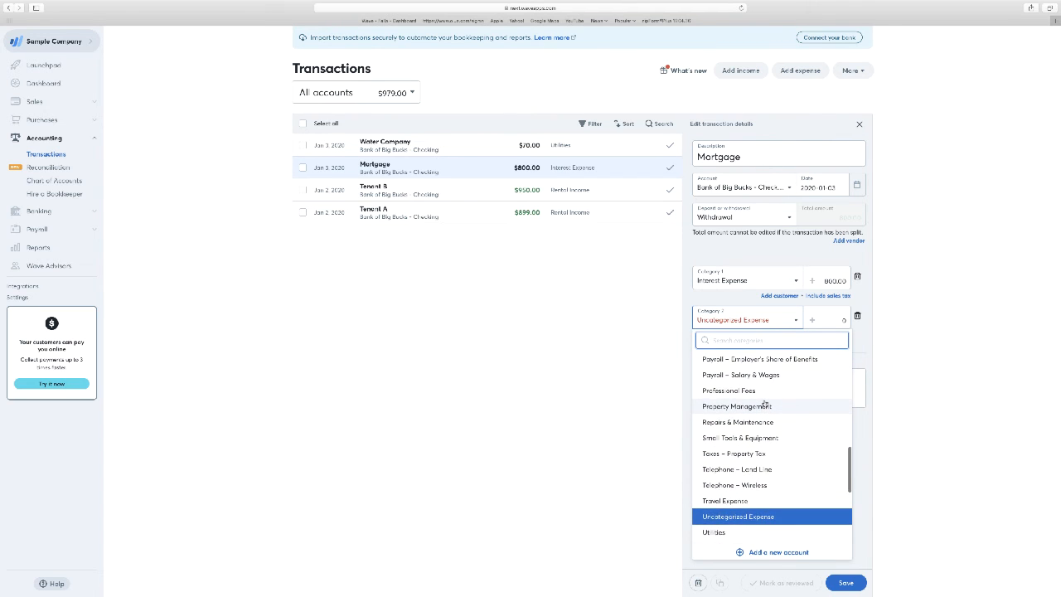
{"action": "left_click", "coordinate": [761, 454]}
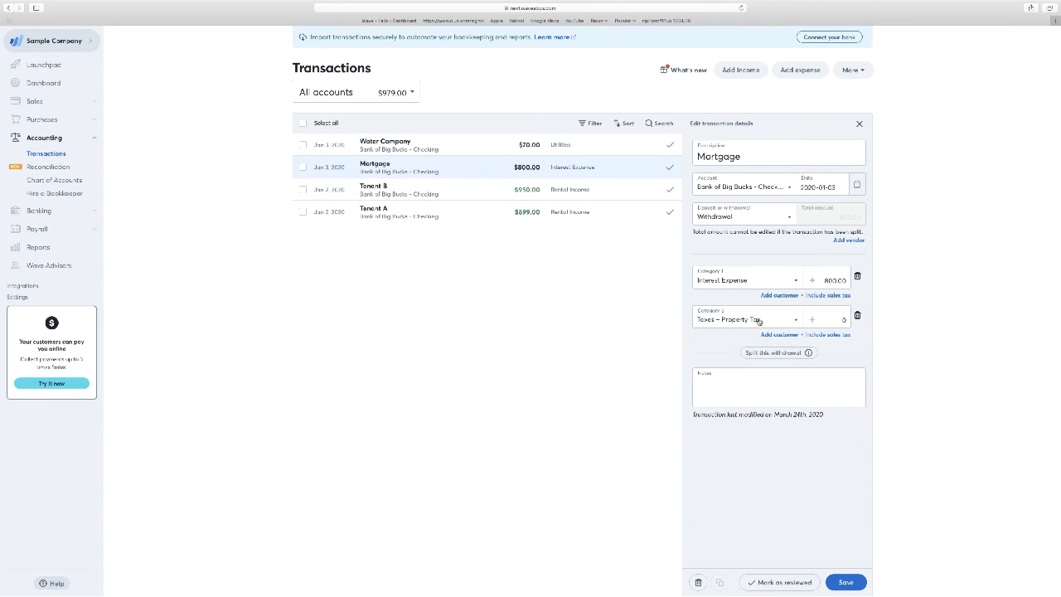
Step: Allocate 400 to Taxes – Property Tax and 400 to Interest Expense in the Mortgage split, and save the transaction
{"action": "left_click", "coordinate": [843, 320]}
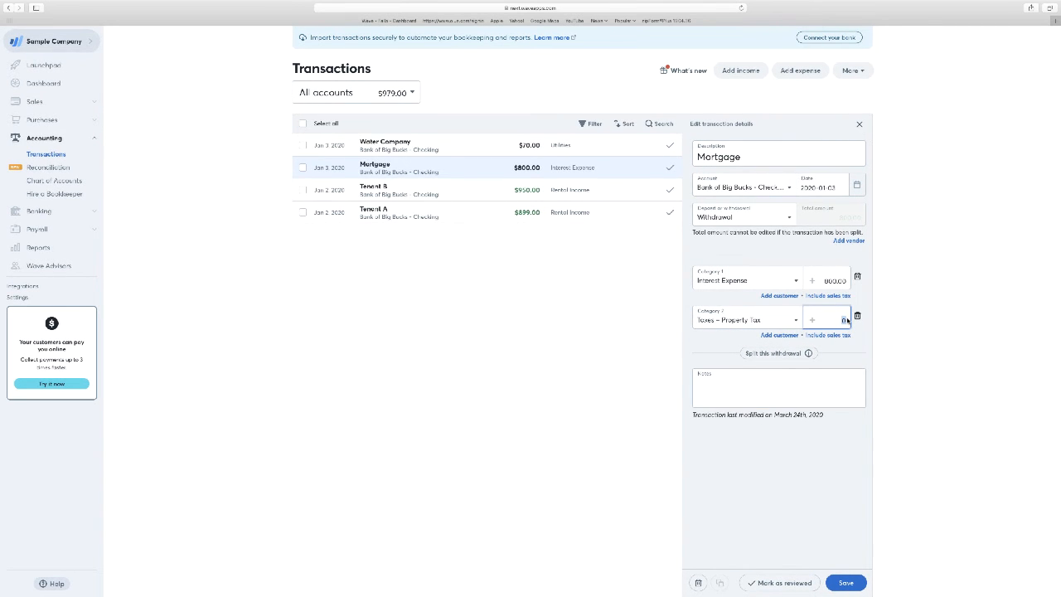
{"action": "type", "text": "400"}
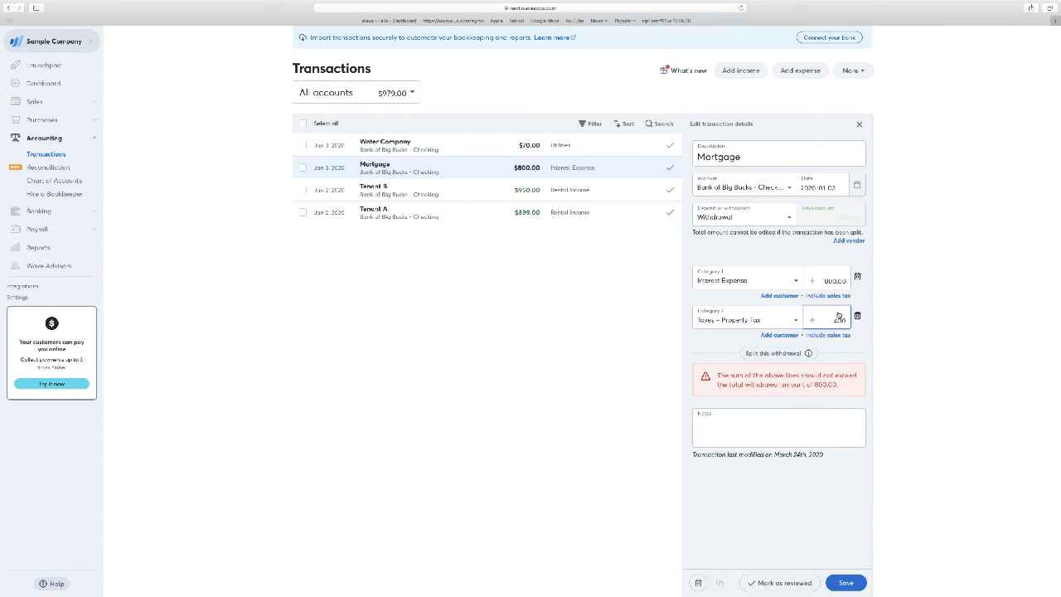
{"action": "left_click_drag", "start_coordinate": [822, 280], "coordinate": [847, 280]}
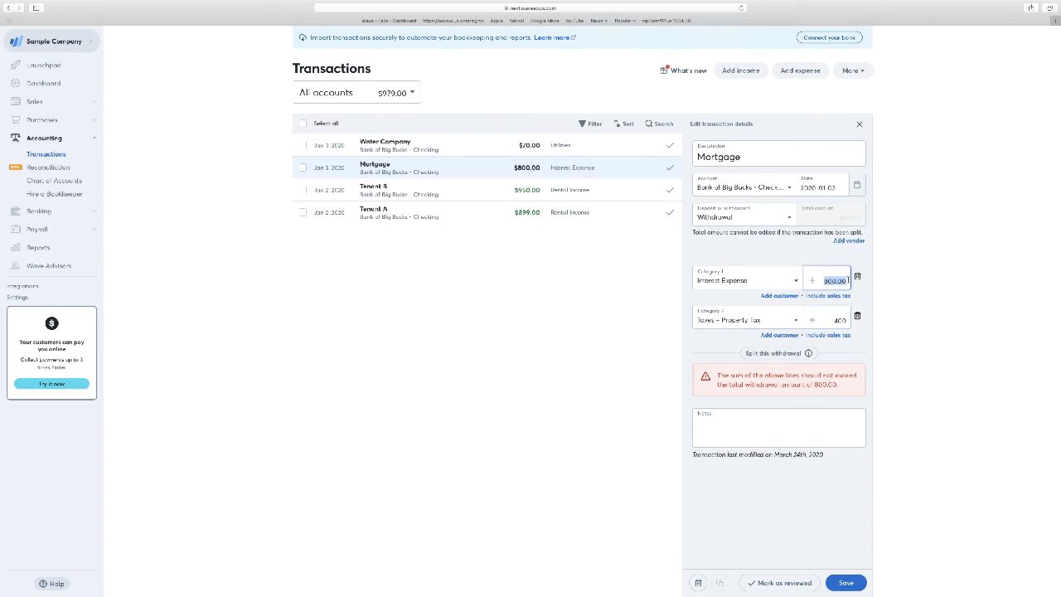
{"action": "type", "text": "400"}
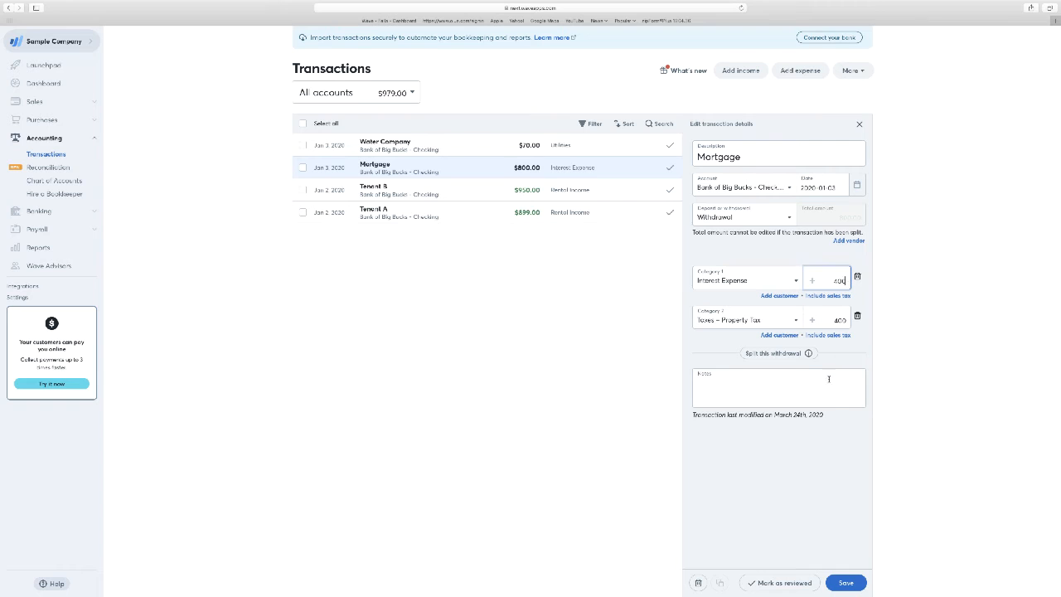
{"action": "left_click", "coordinate": [849, 583]}
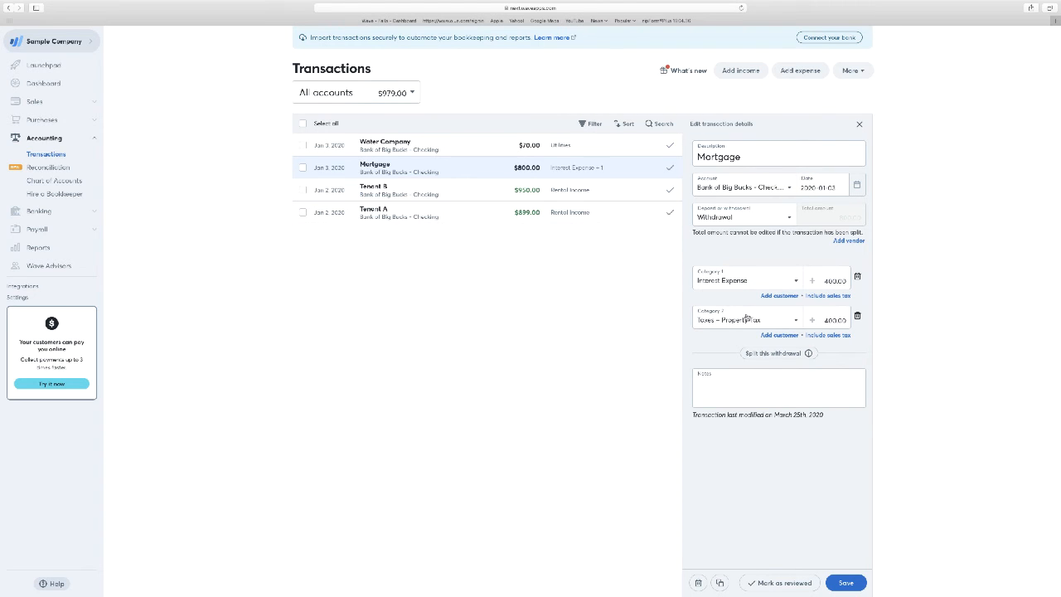
Step: Add a third split line to the Mortgage withdrawal and assign it to the Building 21st Street asset account
{"action": "left_click", "coordinate": [774, 353]}
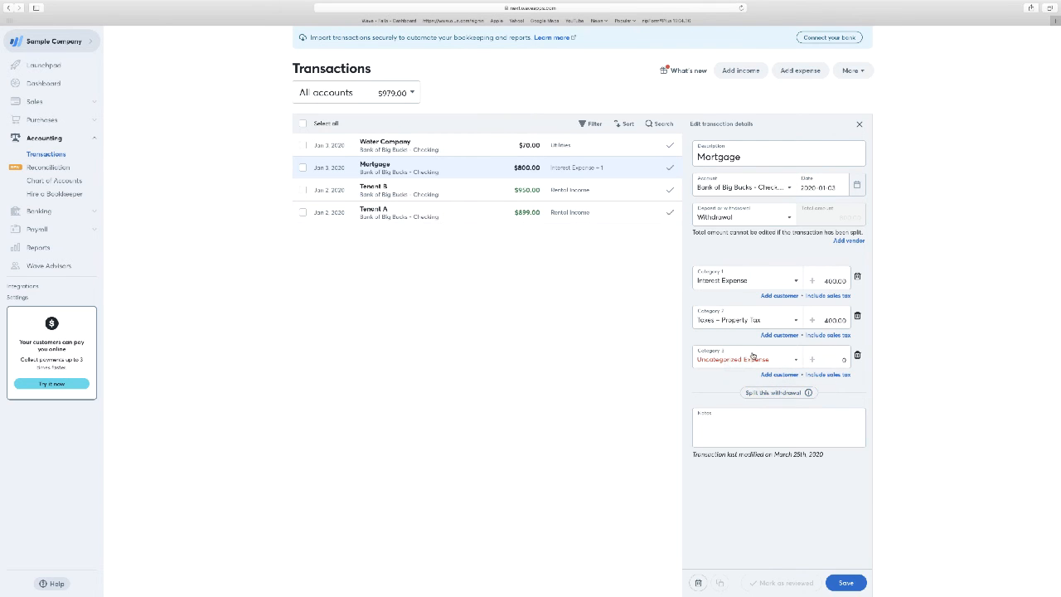
{"action": "left_click", "coordinate": [752, 358]}
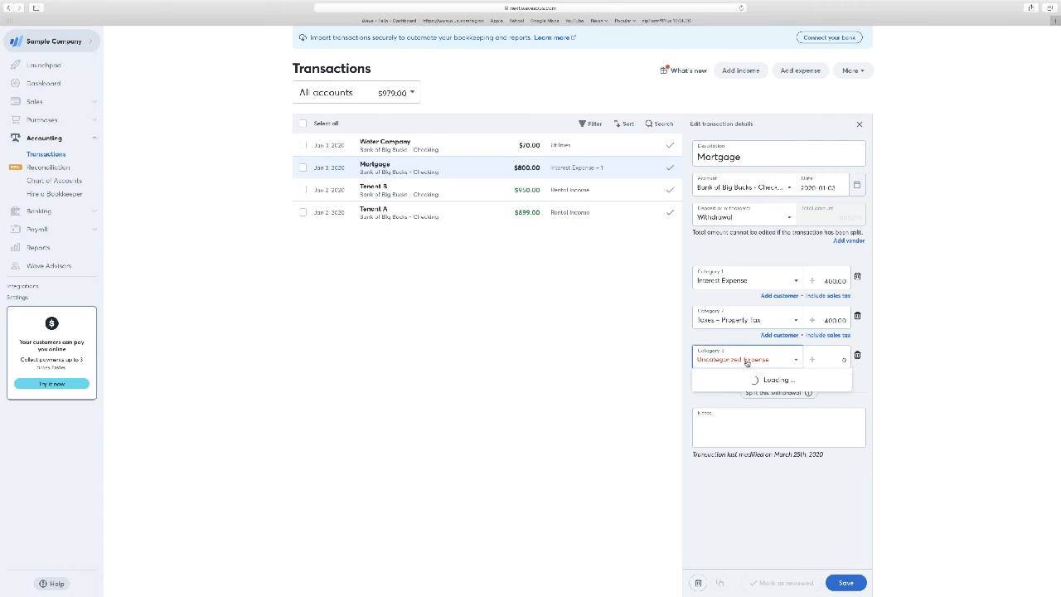
{"action": "scroll", "coordinate": [747, 363], "scroll_direction": "down", "scroll_amount": 10}
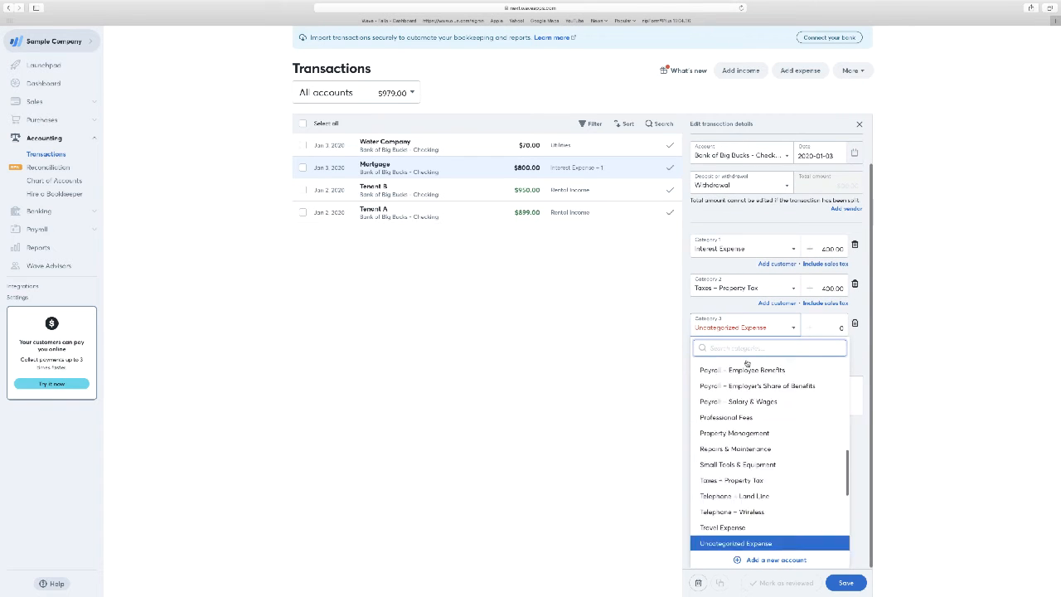
{"action": "scroll", "coordinate": [747, 363], "scroll_direction": "down", "scroll_amount": 2}
{"action": "scroll", "coordinate": [747, 363], "scroll_direction": "up", "scroll_amount": 4}
{"action": "scroll", "coordinate": [746, 363], "scroll_direction": "up", "scroll_amount": 3}
{"action": "scroll", "coordinate": [746, 363], "scroll_direction": "down", "scroll_amount": 5}
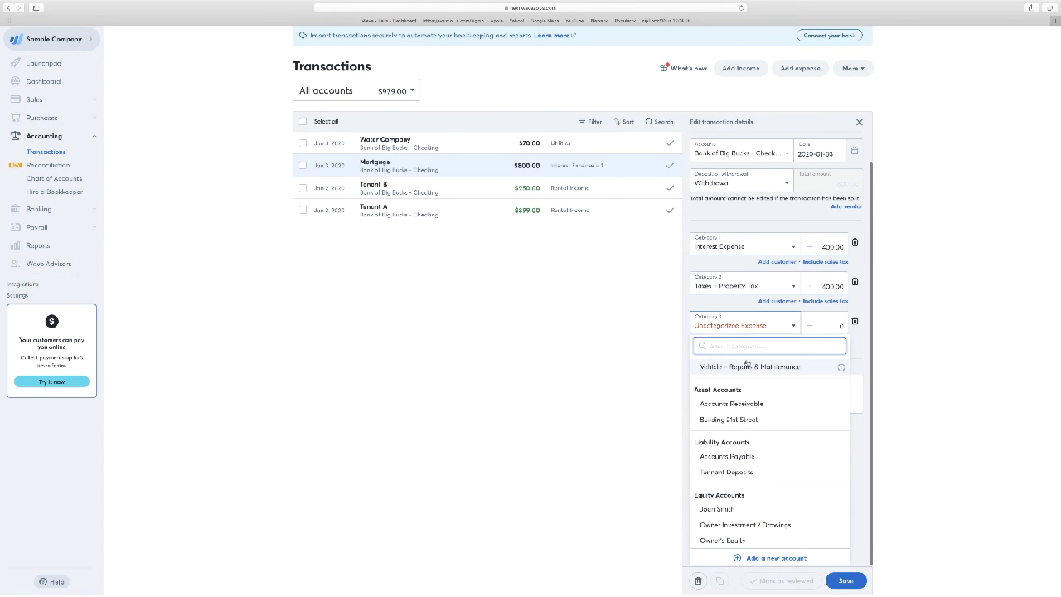
{"action": "scroll", "coordinate": [746, 363], "scroll_direction": "up", "scroll_amount": 1}
{"action": "scroll", "coordinate": [746, 363], "scroll_direction": "up", "scroll_amount": 4}
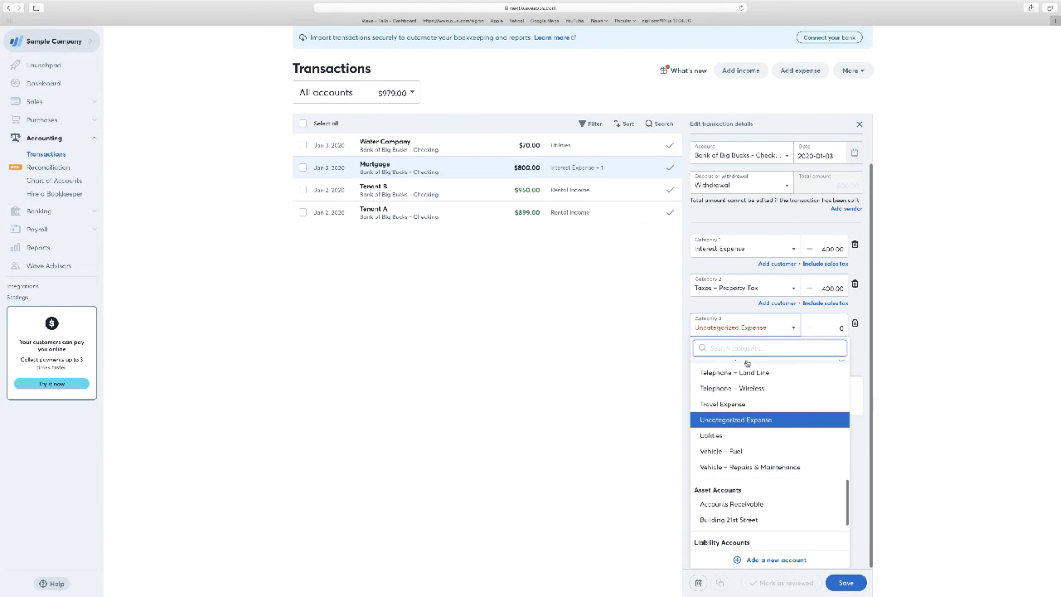
{"action": "scroll", "coordinate": [737, 363], "scroll_direction": "down", "scroll_amount": 1}
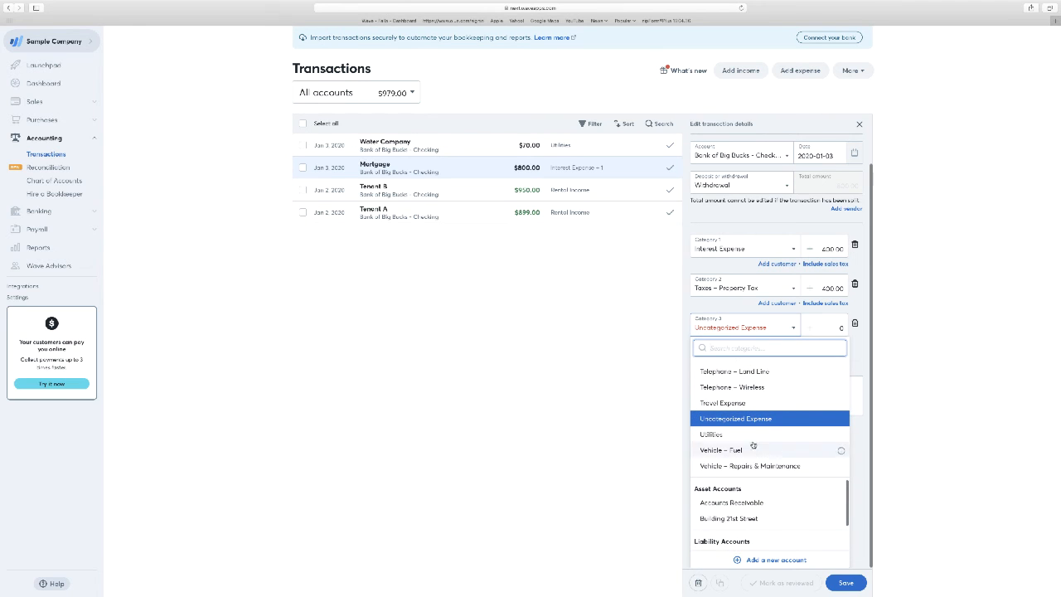
{"action": "left_click", "coordinate": [744, 518]}
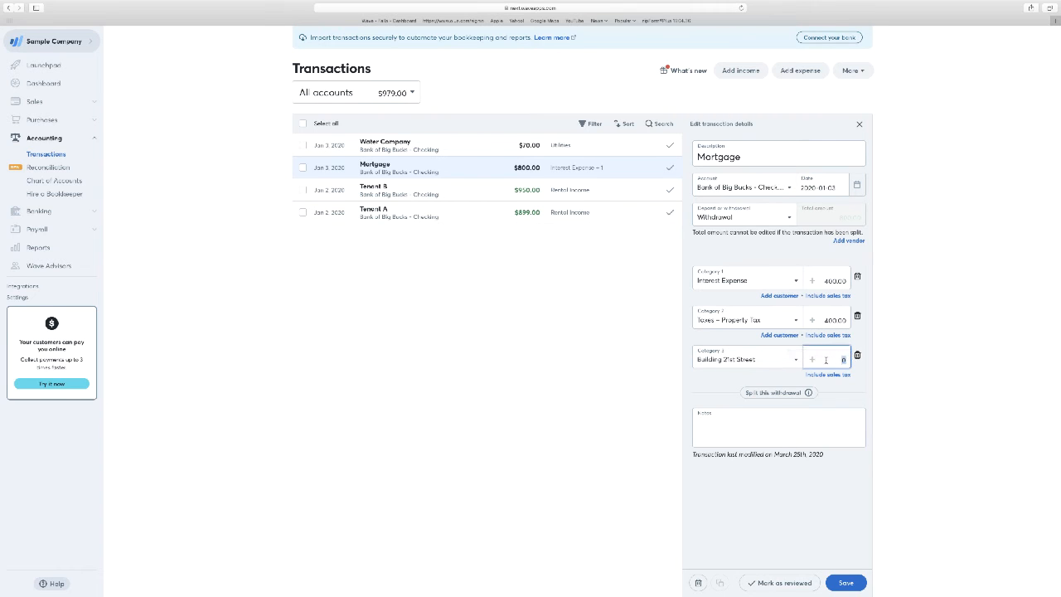
Step: Set the Building 21st Street split amount to 100 and the Taxes – Property Tax amount to 300
{"action": "key", "text": "BackSpace"}
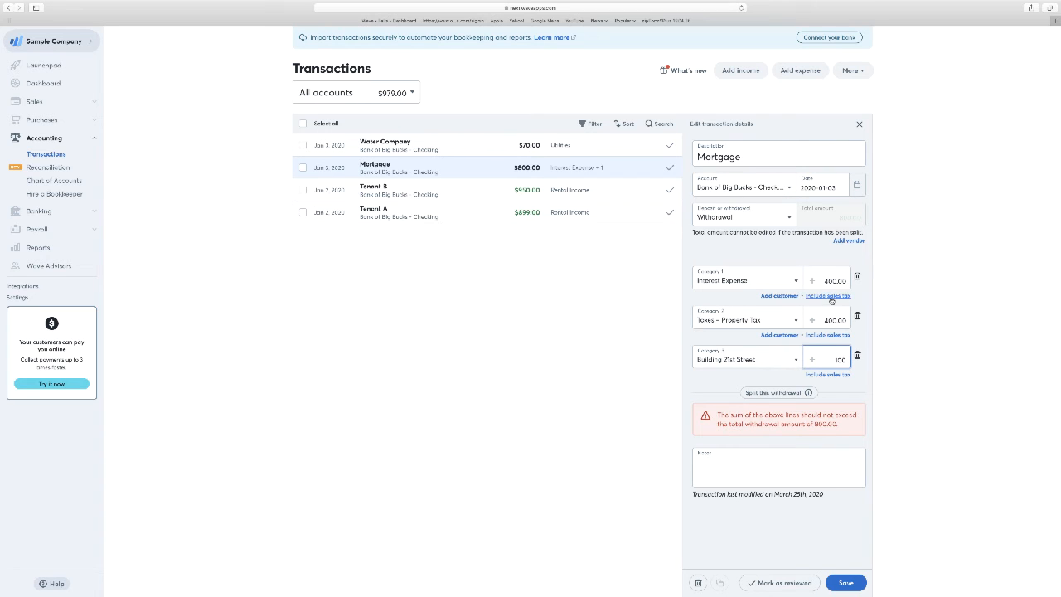
{"action": "left_click_drag", "start_coordinate": [824, 319], "coordinate": [850, 318]}
{"action": "type", "text": "300"}
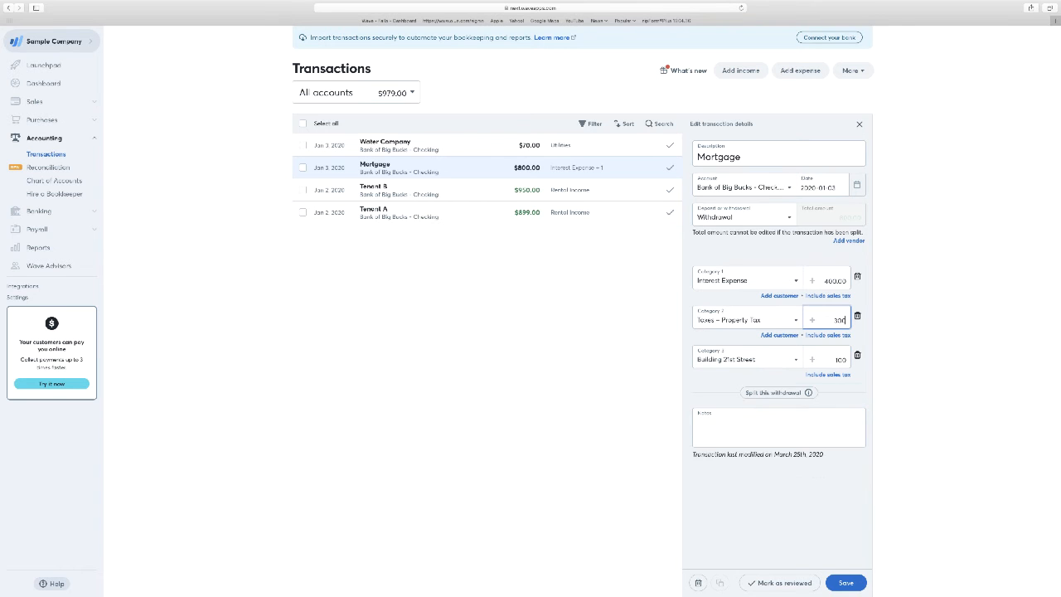
Step: Save the Mortgage withdrawal with its three-way category split
{"action": "left_click", "coordinate": [843, 578]}
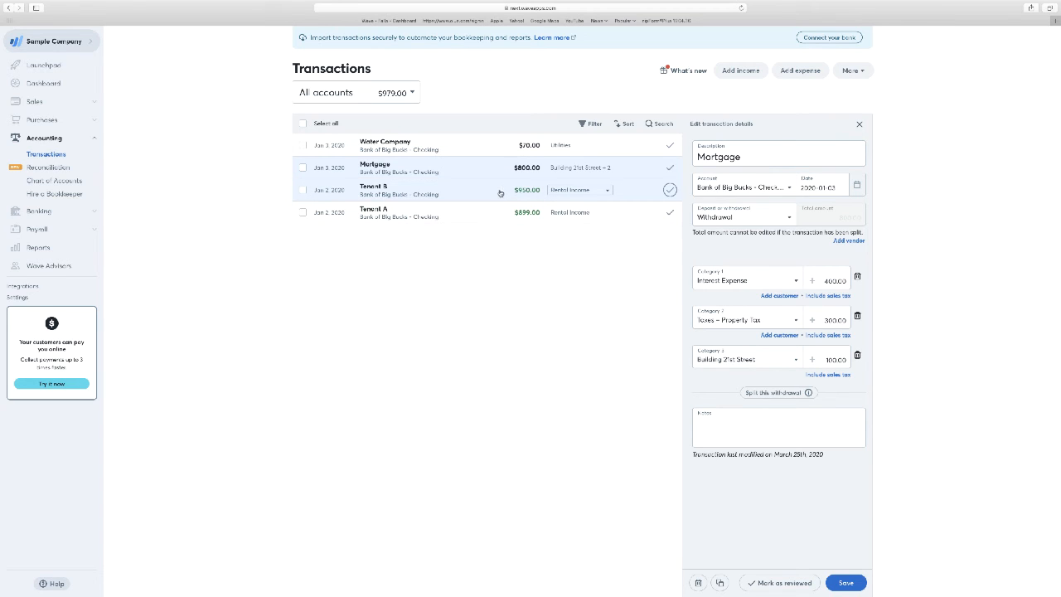
Step: Add the note "Tenant is paying last payment before agreement expires" to the Tenant B deposit and save the transaction
{"action": "left_click", "coordinate": [495, 192]}
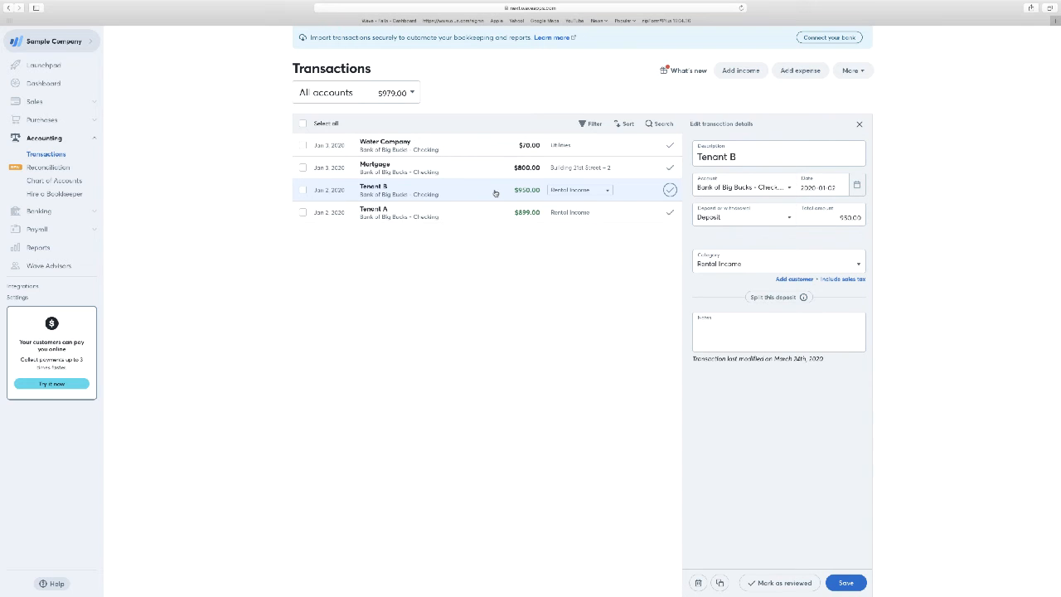
{"action": "left_click", "coordinate": [775, 266]}
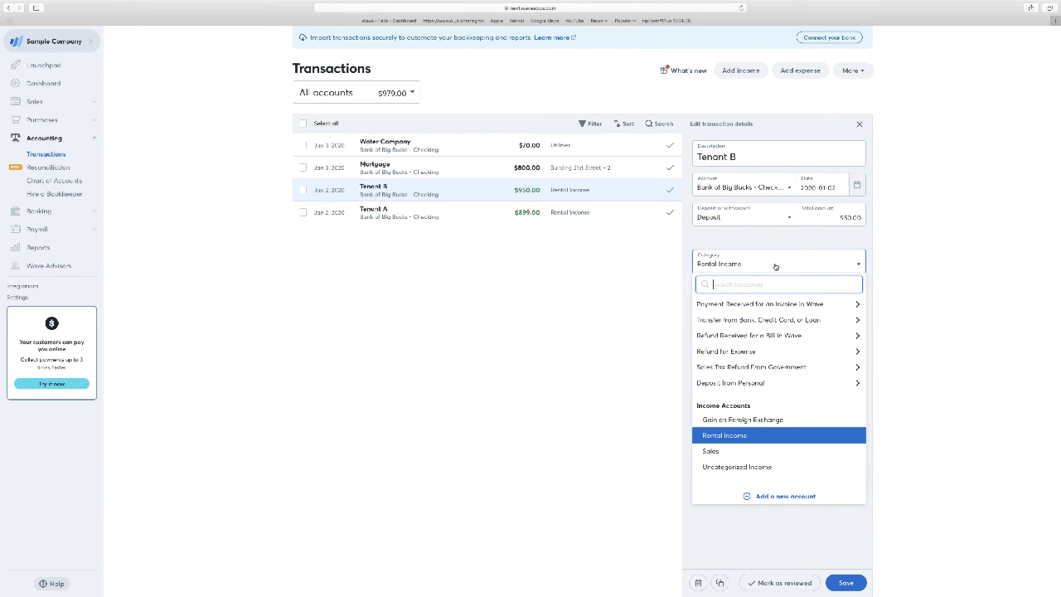
{"action": "left_click", "coordinate": [779, 257]}
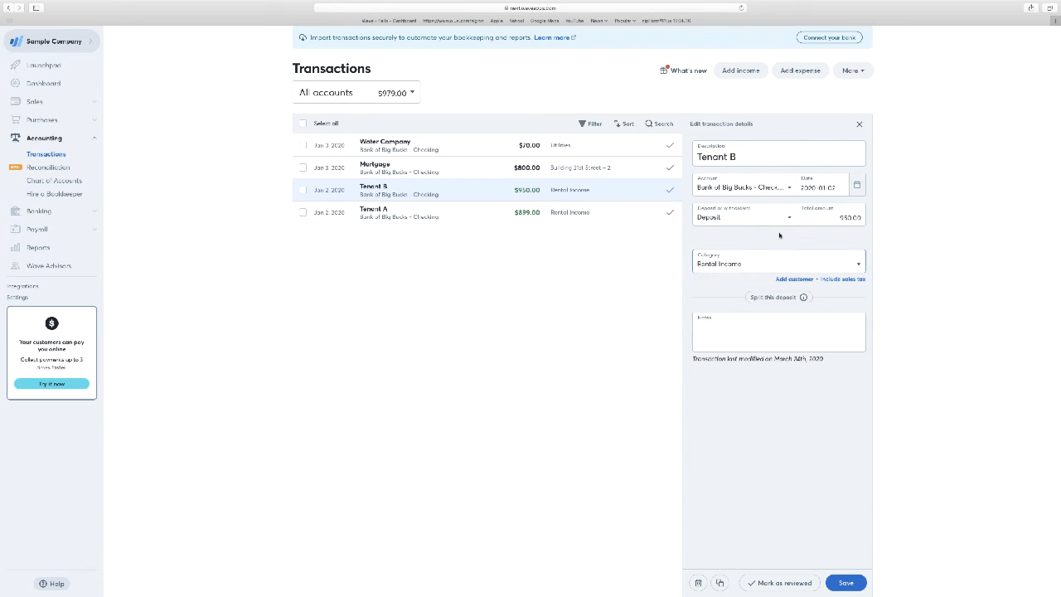
{"action": "left_click", "coordinate": [747, 324]}
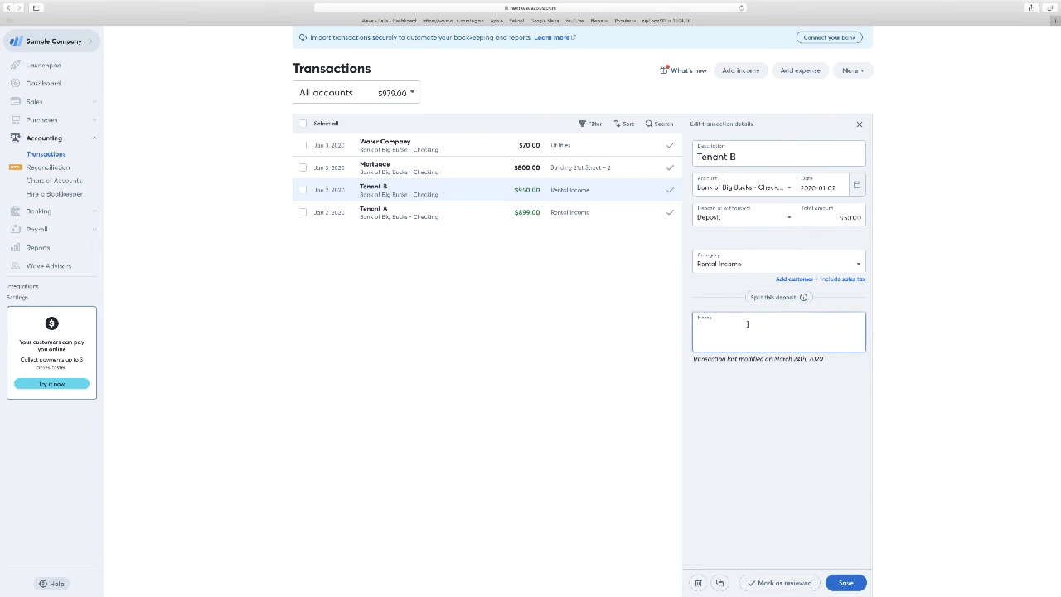
{"action": "type", "text": "Tenant is paying last payment before"}
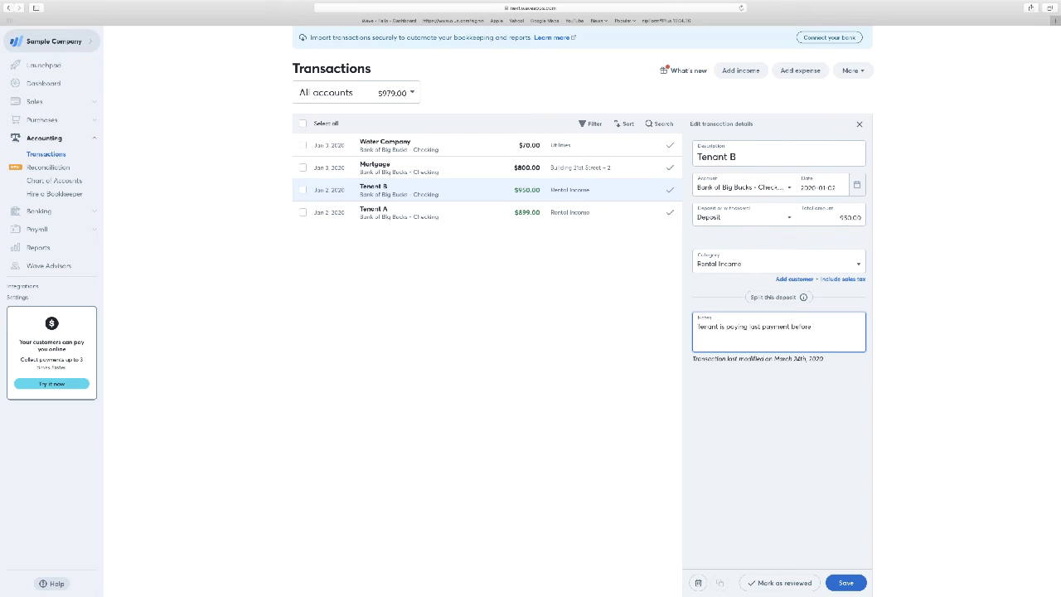
{"action": "type", "text": " agreement expires"}
{"action": "left_click", "coordinate": [845, 583]}
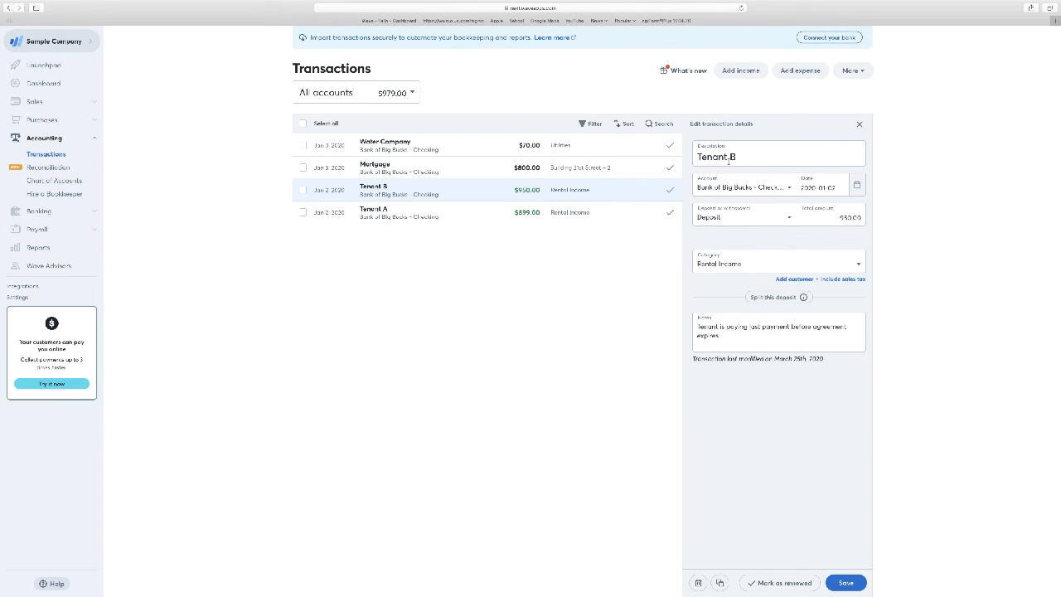
Step: Open the details of the Water Company withdrawal to review its category
{"action": "left_click", "coordinate": [582, 149]}
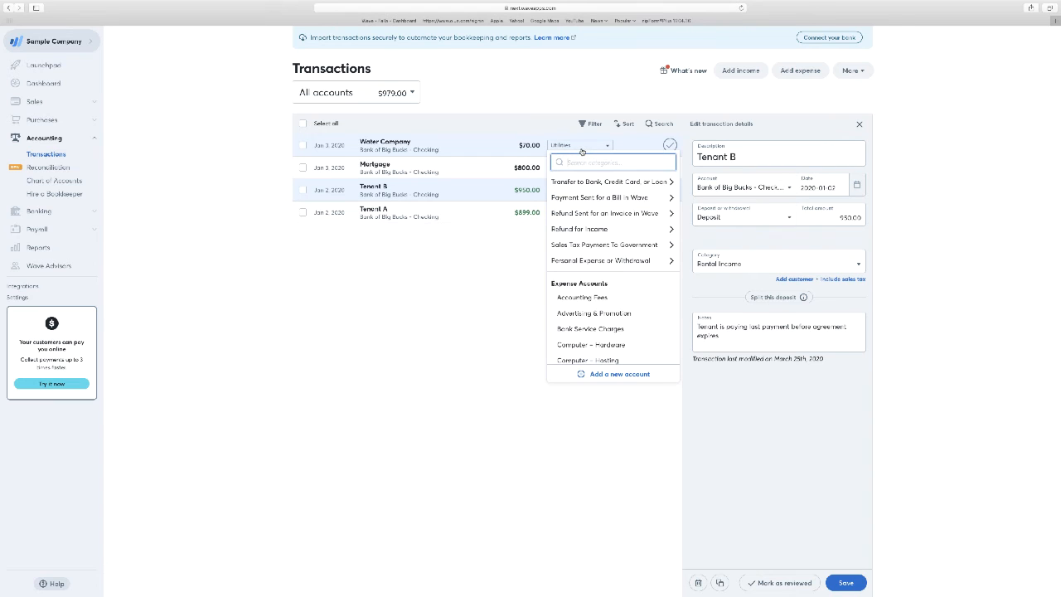
{"action": "left_click", "coordinate": [508, 147]}
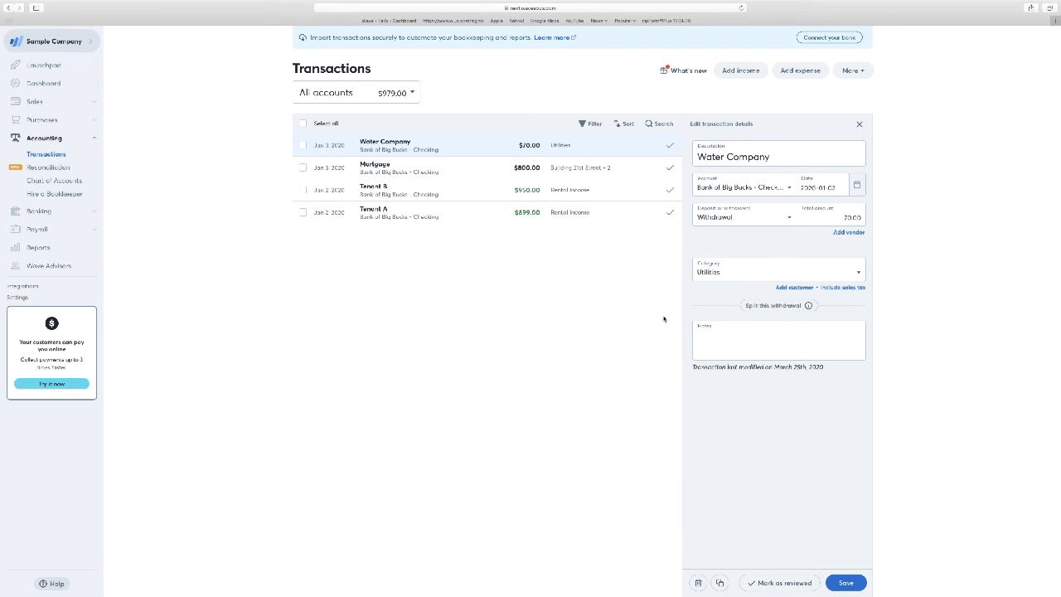
Step: Open the Profit & Loss report for 2020, check the date range options and display the account-level details
{"action": "left_click", "coordinate": [39, 247]}
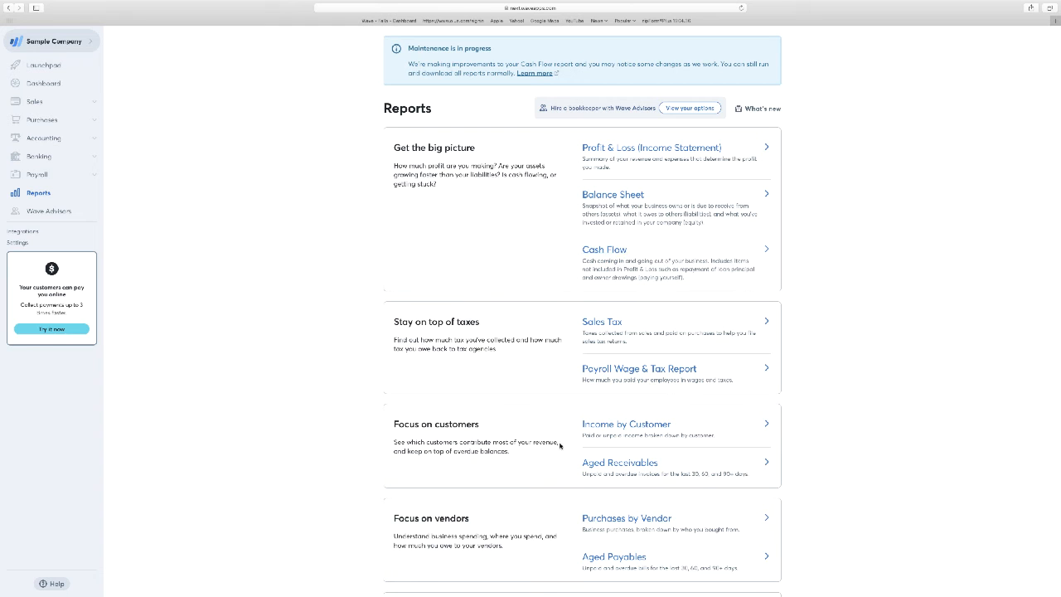
{"action": "scroll", "coordinate": [559, 431], "scroll_direction": "down", "scroll_amount": 1}
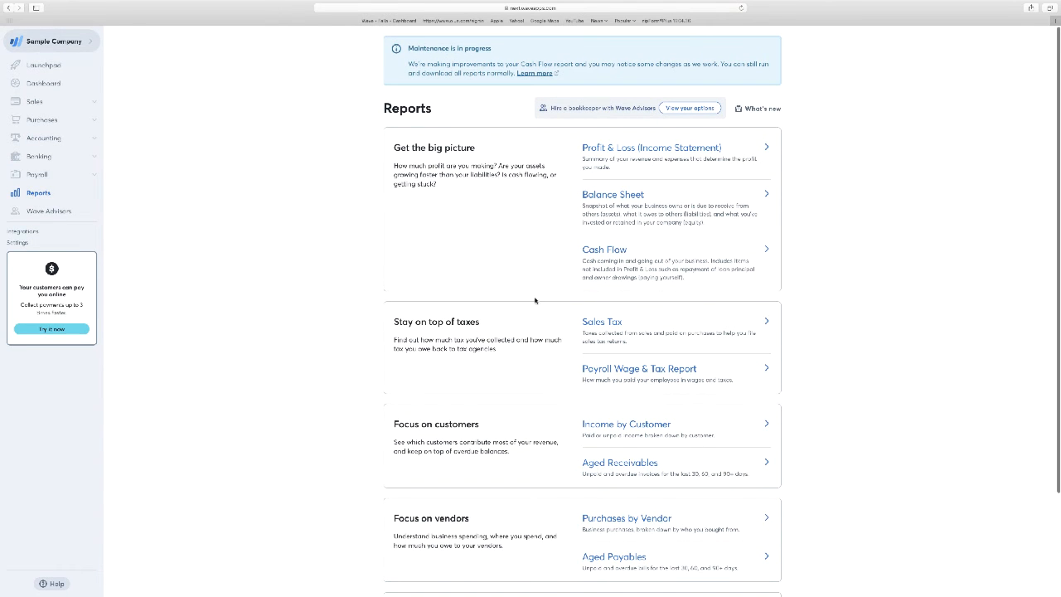
{"action": "left_click", "coordinate": [615, 150]}
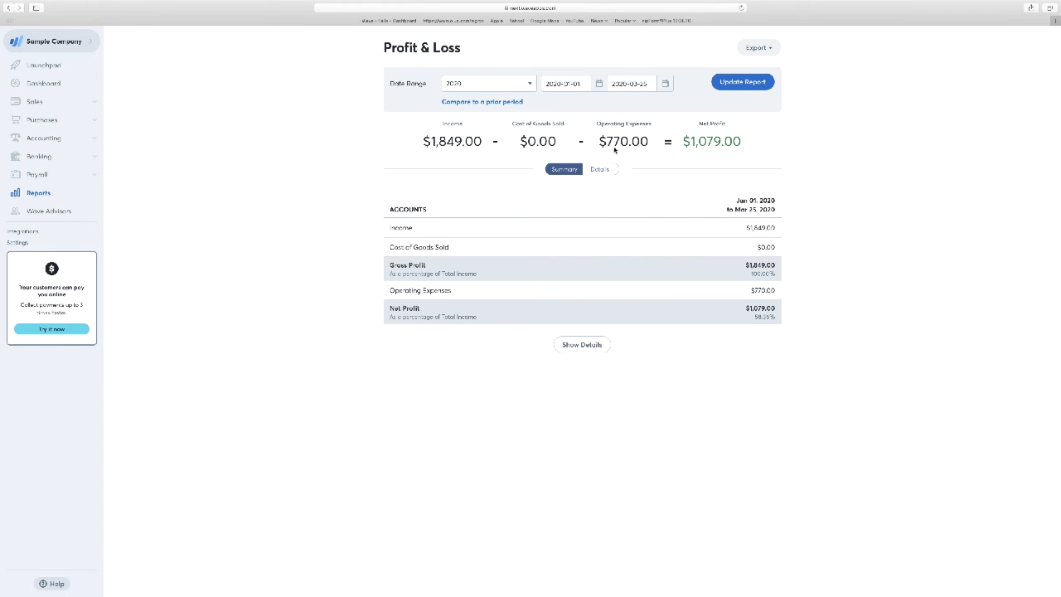
{"action": "left_click", "coordinate": [518, 89]}
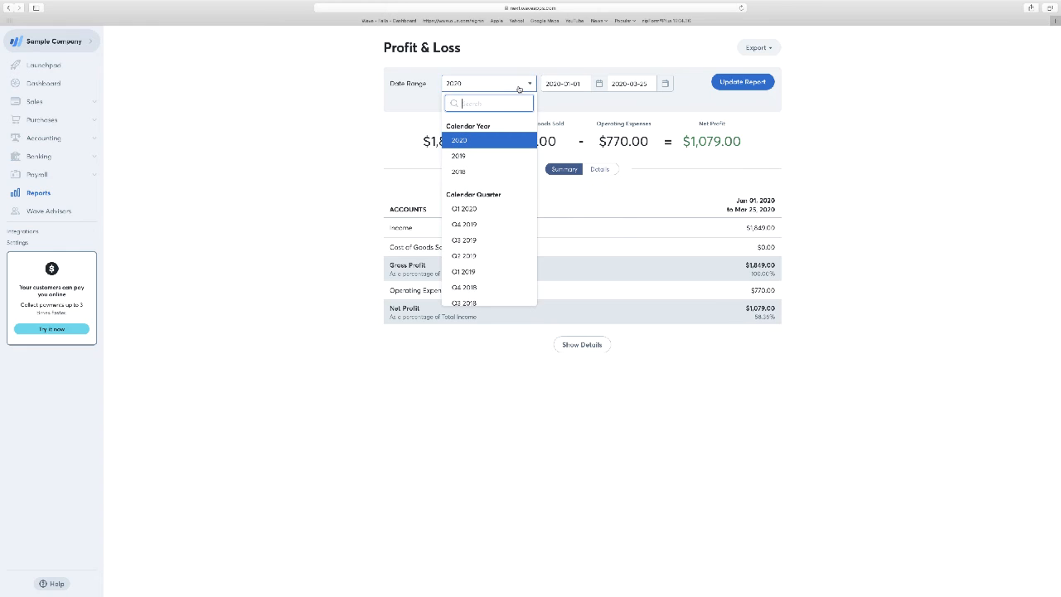
{"action": "left_click", "coordinate": [519, 89]}
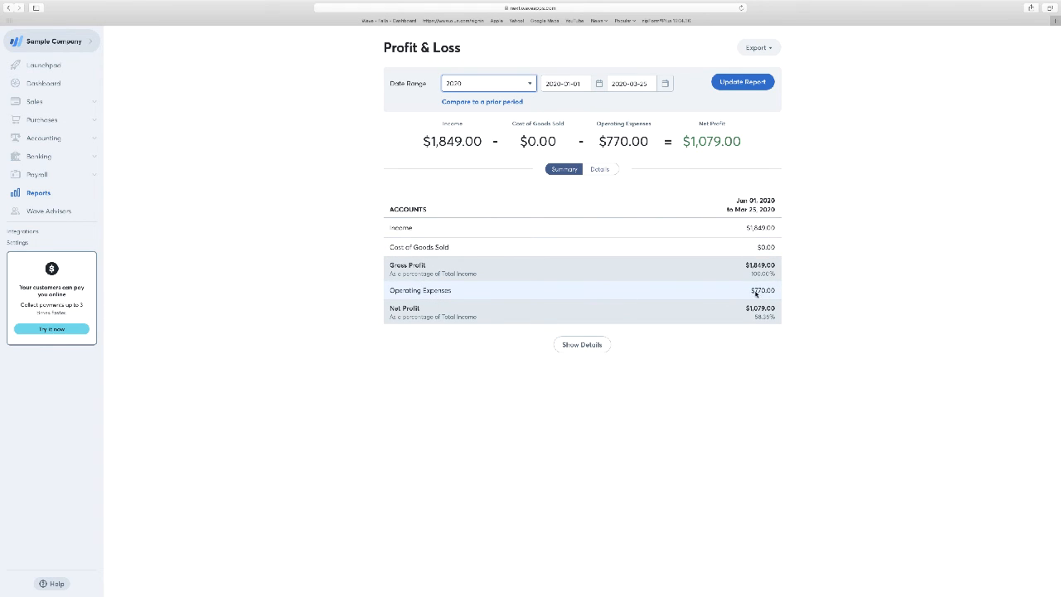
{"action": "left_click", "coordinate": [599, 172]}
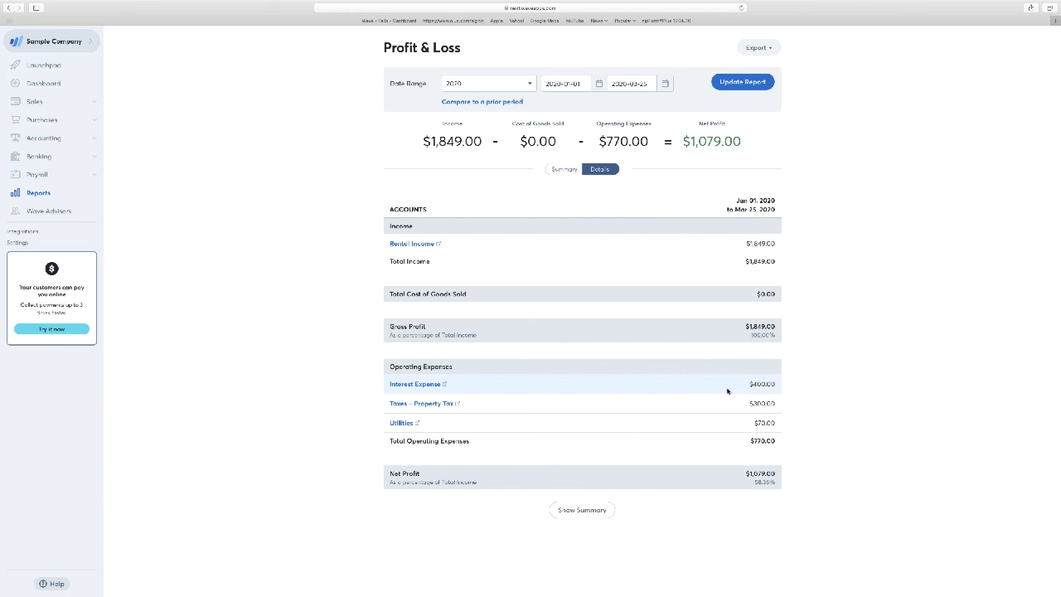
Step: Open the Balance Sheet report with account details and review its assets, liabilities and equity
{"action": "left_click", "coordinate": [41, 195]}
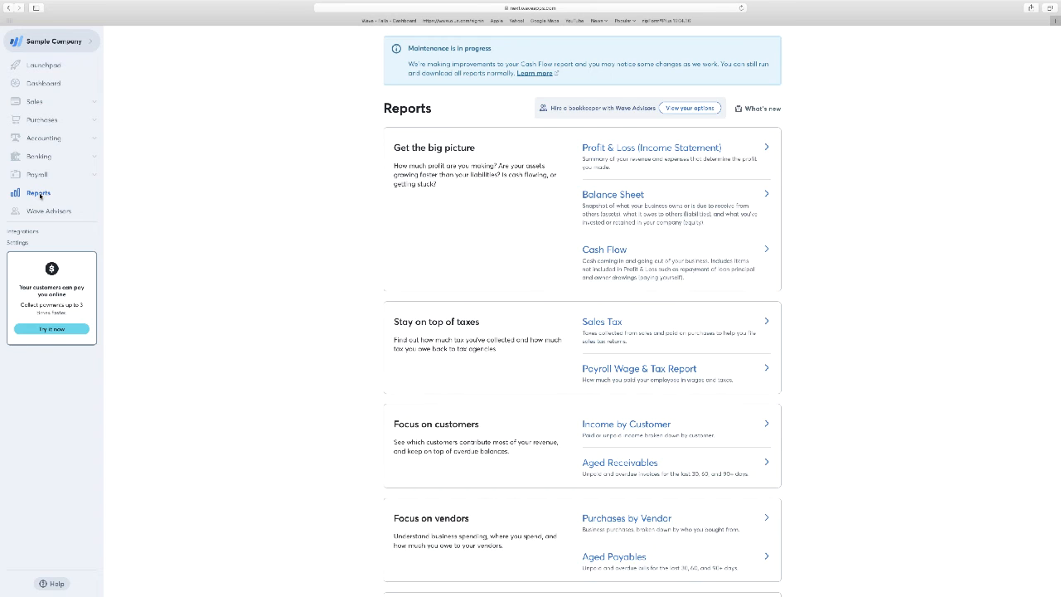
{"action": "left_click", "coordinate": [601, 195]}
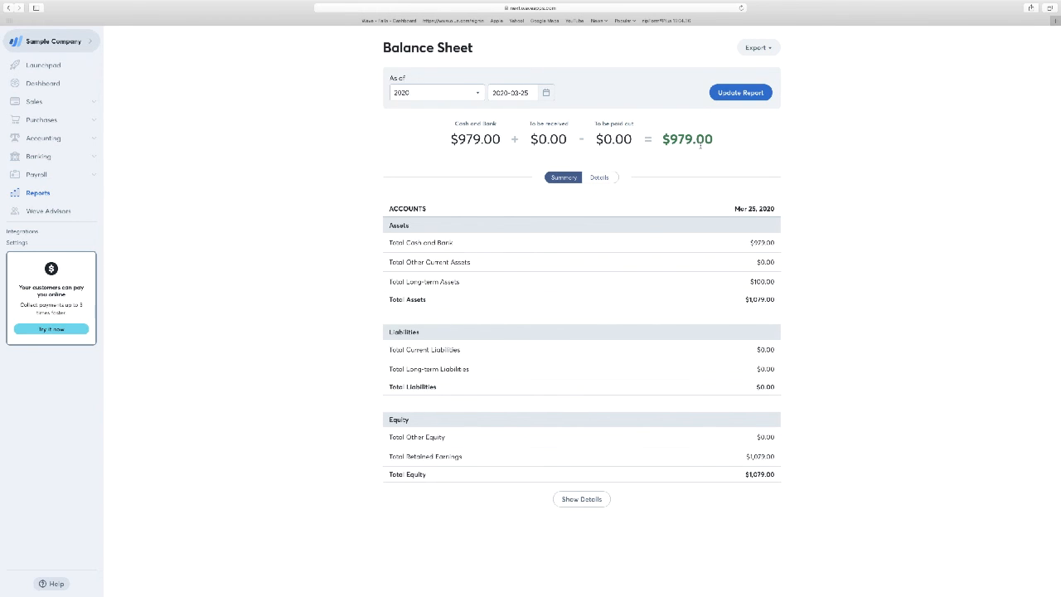
{"action": "left_click", "coordinate": [583, 499]}
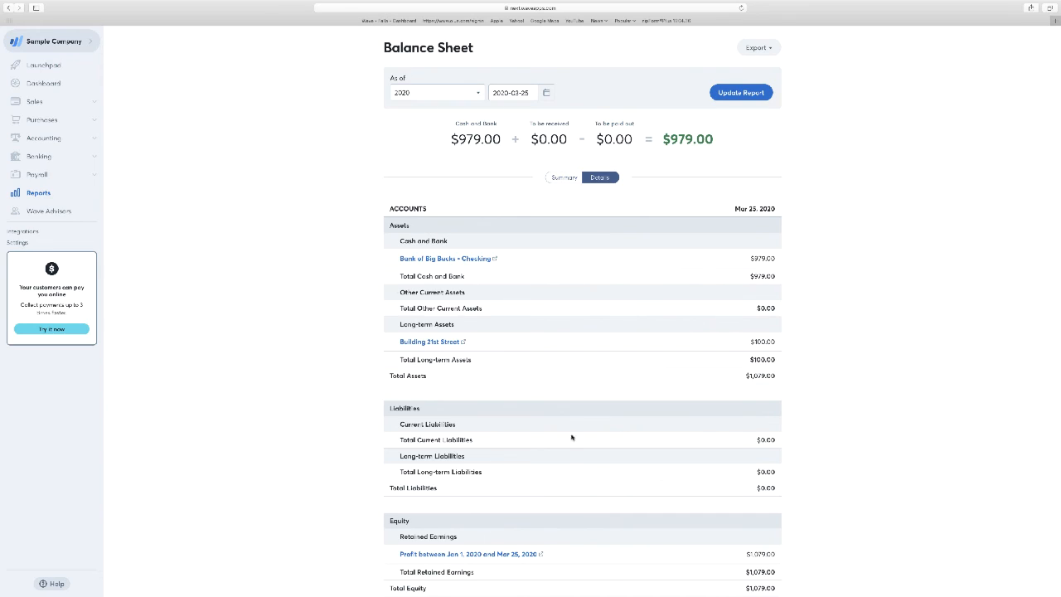
{"action": "scroll", "coordinate": [572, 426], "scroll_direction": "down", "scroll_amount": 1}
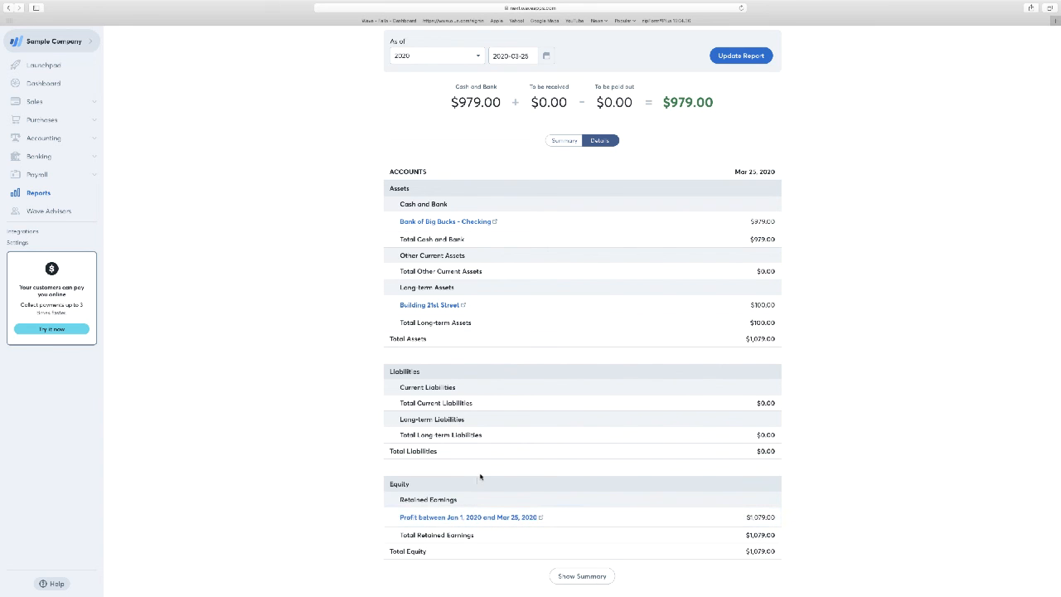
{"action": "scroll", "coordinate": [492, 462], "scroll_direction": "up", "scroll_amount": 1}
{"action": "scroll", "coordinate": [490, 461], "scroll_direction": "down", "scroll_amount": 1}
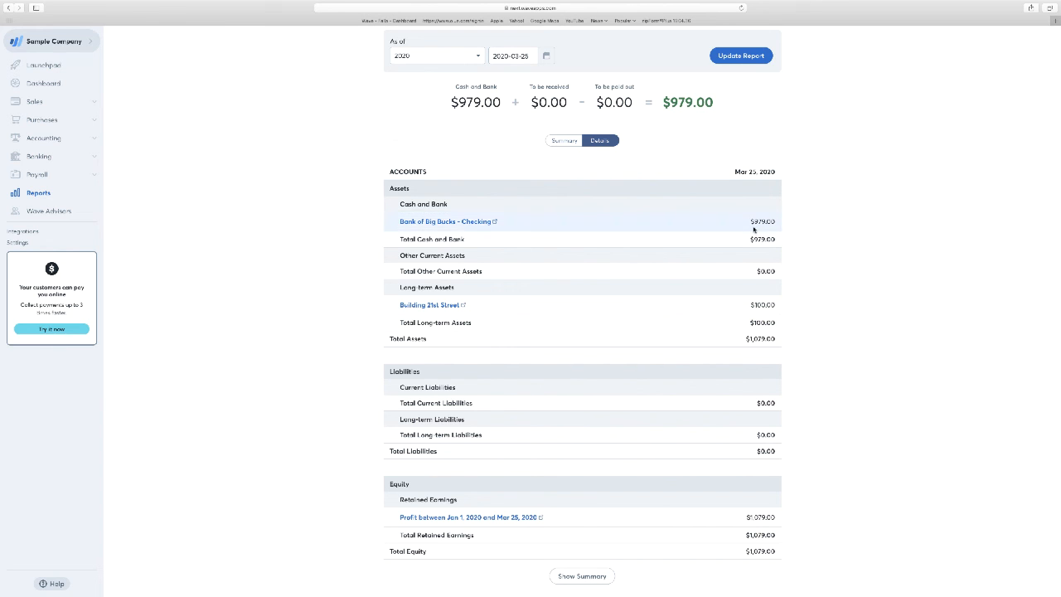
{"action": "scroll", "coordinate": [679, 354], "scroll_direction": "up", "scroll_amount": 1}
{"action": "scroll", "coordinate": [679, 355], "scroll_direction": "down", "scroll_amount": 1}
{"action": "scroll", "coordinate": [680, 355], "scroll_direction": "up", "scroll_amount": 1}
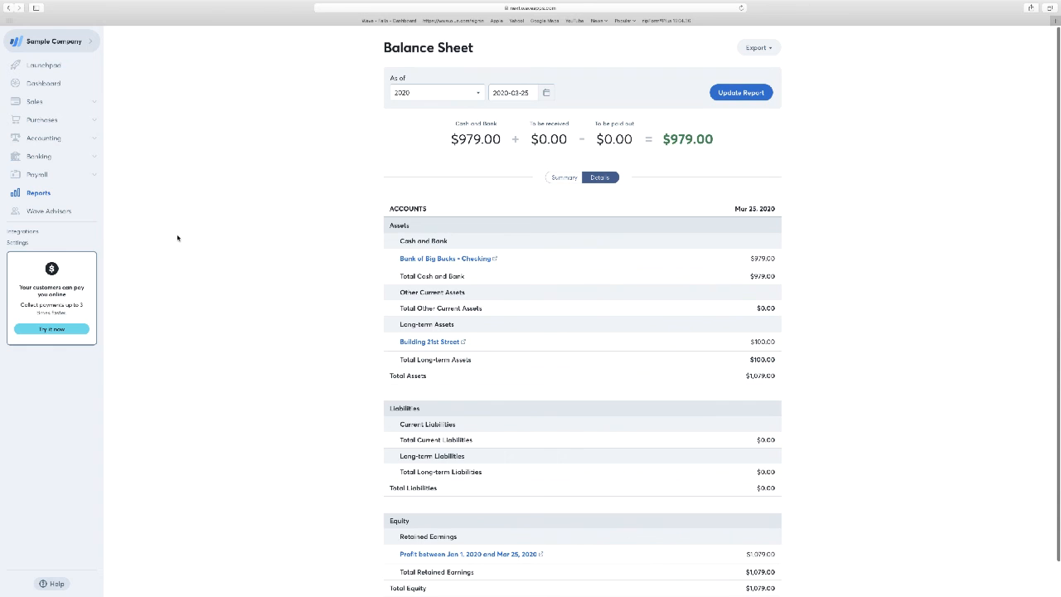
Step: Return to the reports overview and look through the available tax, customer, vendor and ledger reports
{"action": "left_click", "coordinate": [41, 195]}
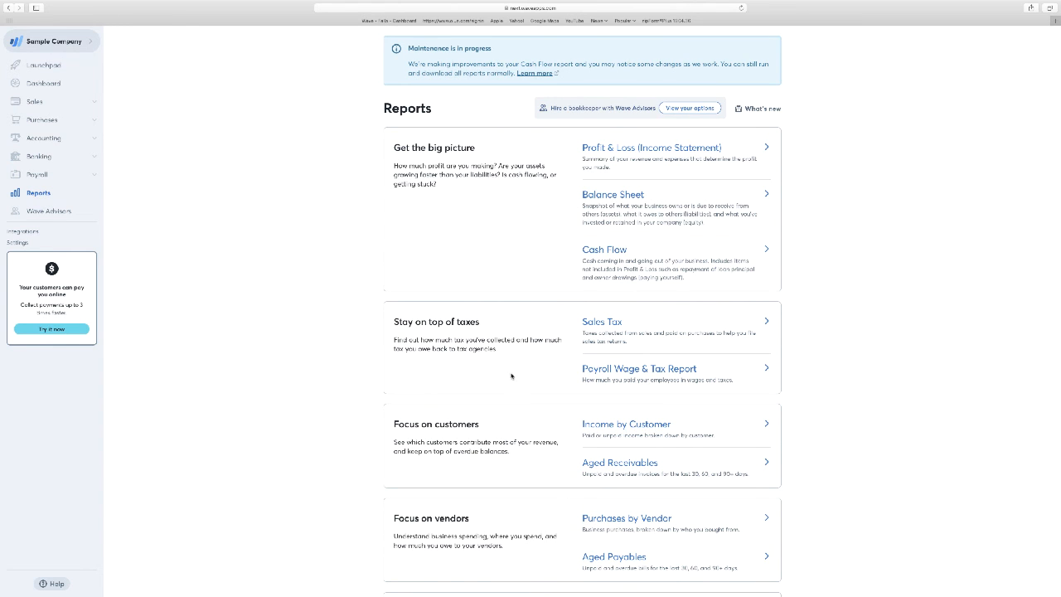
{"action": "scroll", "coordinate": [525, 384], "scroll_direction": "down", "scroll_amount": 3}
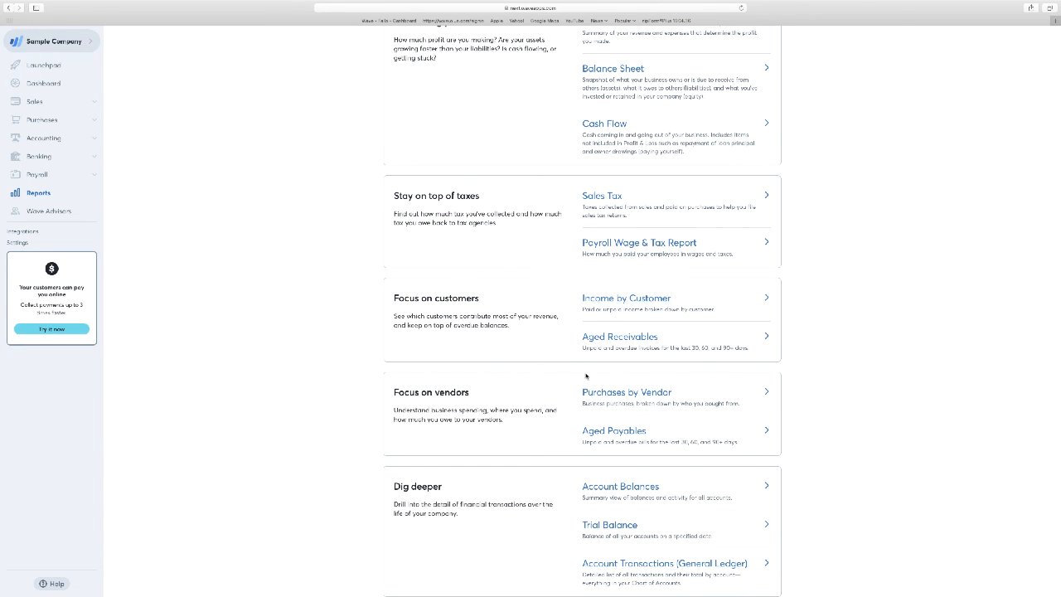
{"action": "scroll", "coordinate": [308, 326], "scroll_direction": "up", "scroll_amount": 3}
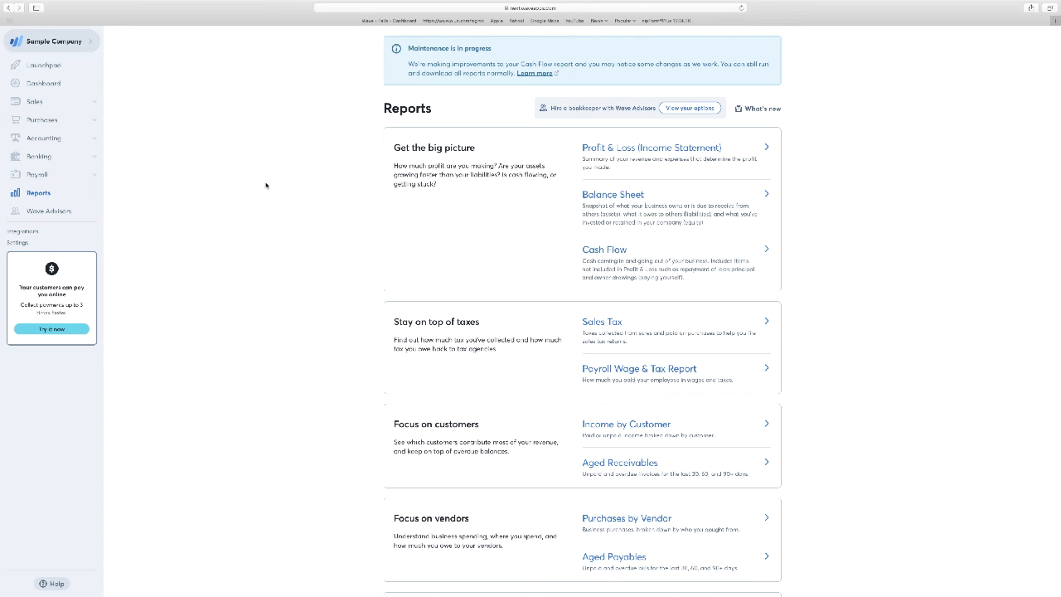
{"action": "scroll", "coordinate": [250, 179], "scroll_direction": "down", "scroll_amount": 1}
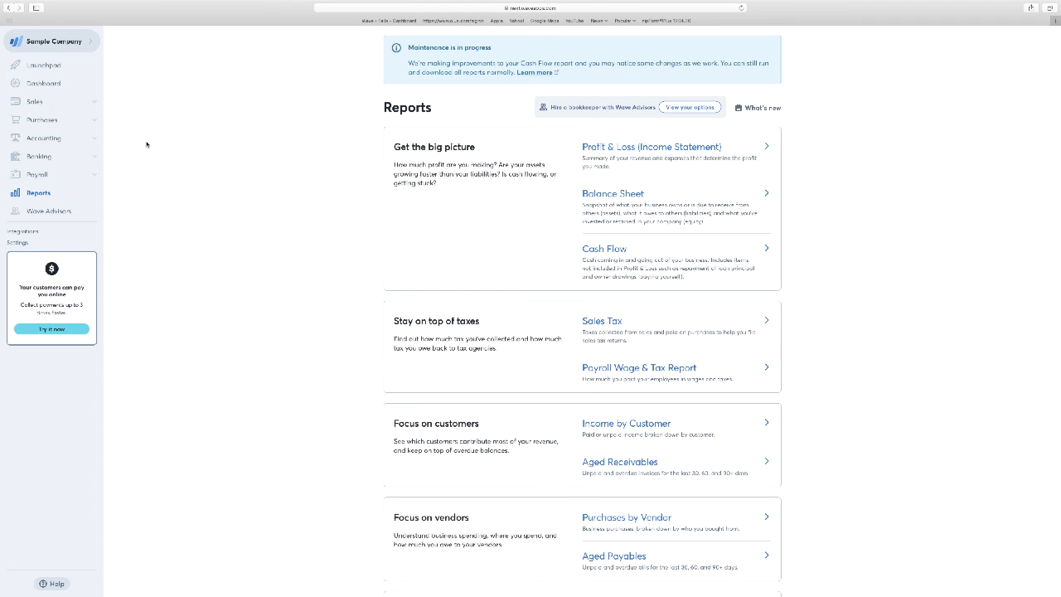
Step: Open the Invoices page of the sales area
{"action": "left_click", "coordinate": [35, 103]}
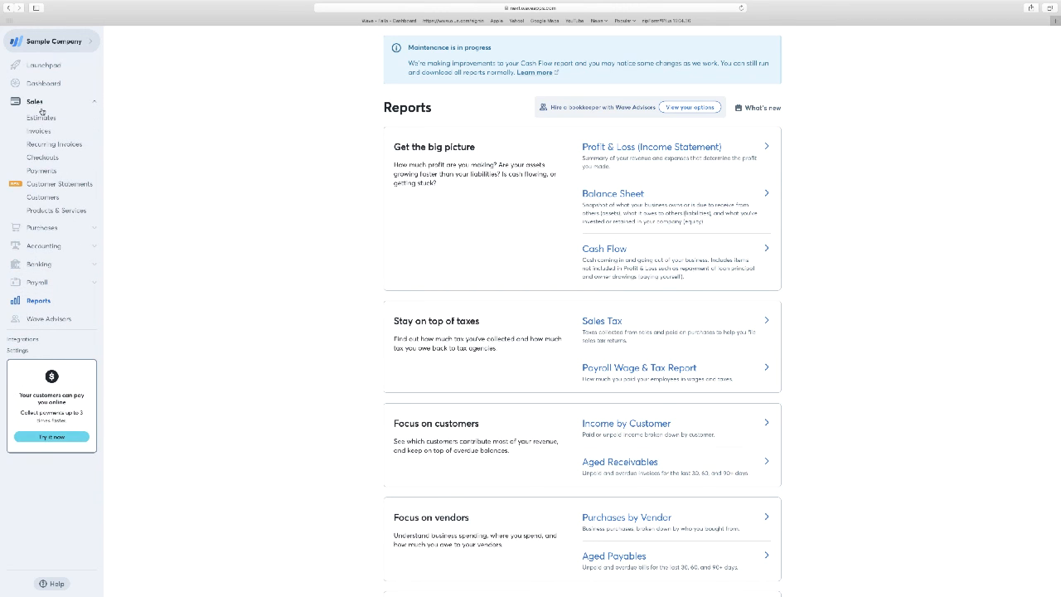
{"action": "left_click", "coordinate": [39, 131]}
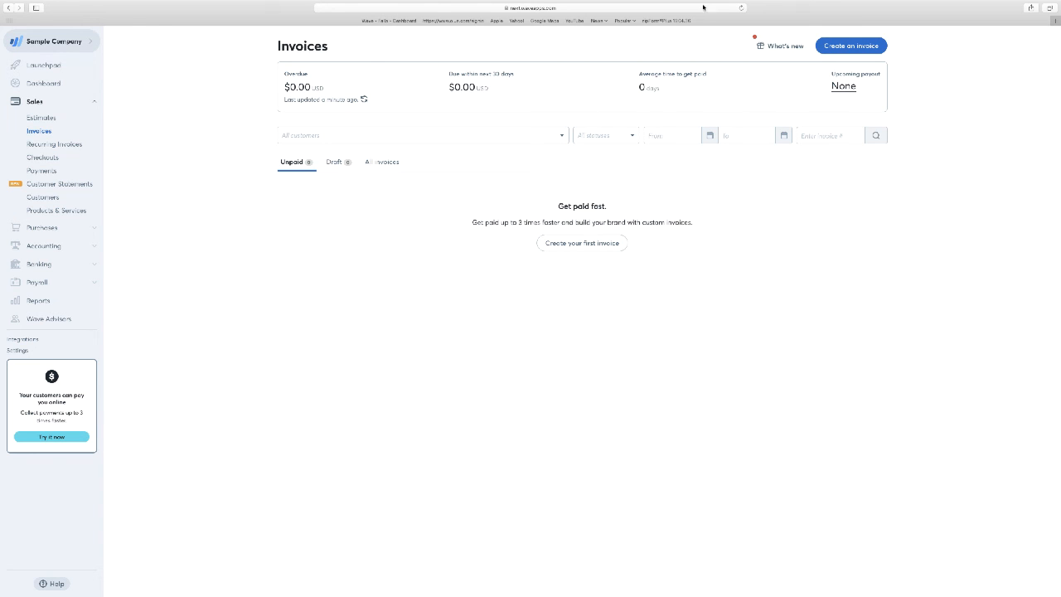
{"action": "left_click", "coordinate": [851, 6]}
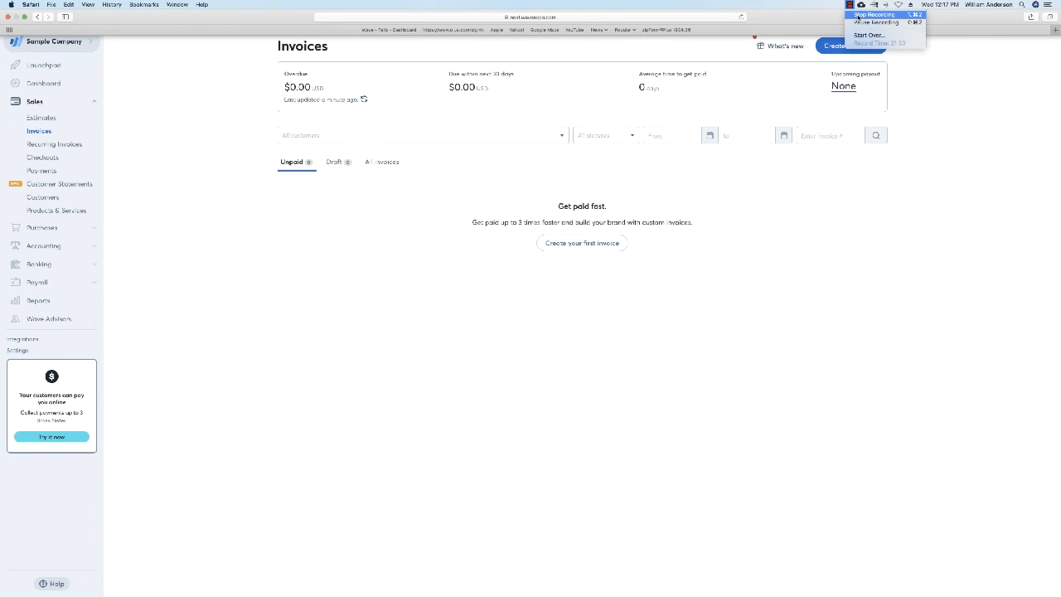